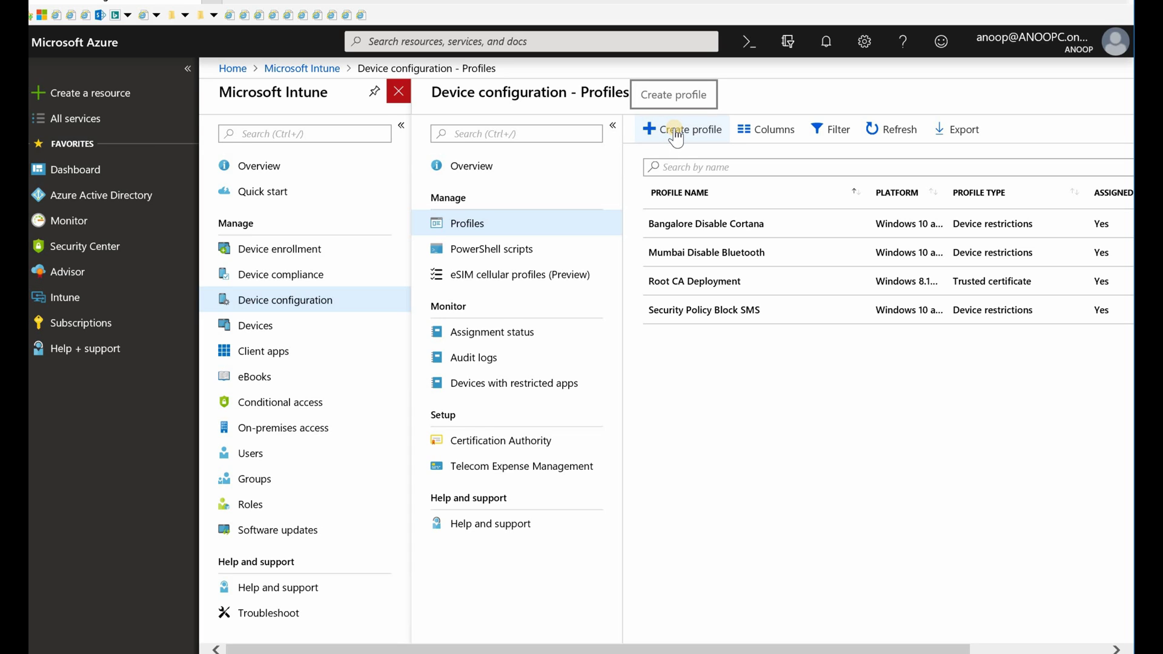
- Start a new configuration profile named Win 10 CYOD Email Sync Restriction Policy (Custom)
left_click(296, 301)
left_click(484, 224)
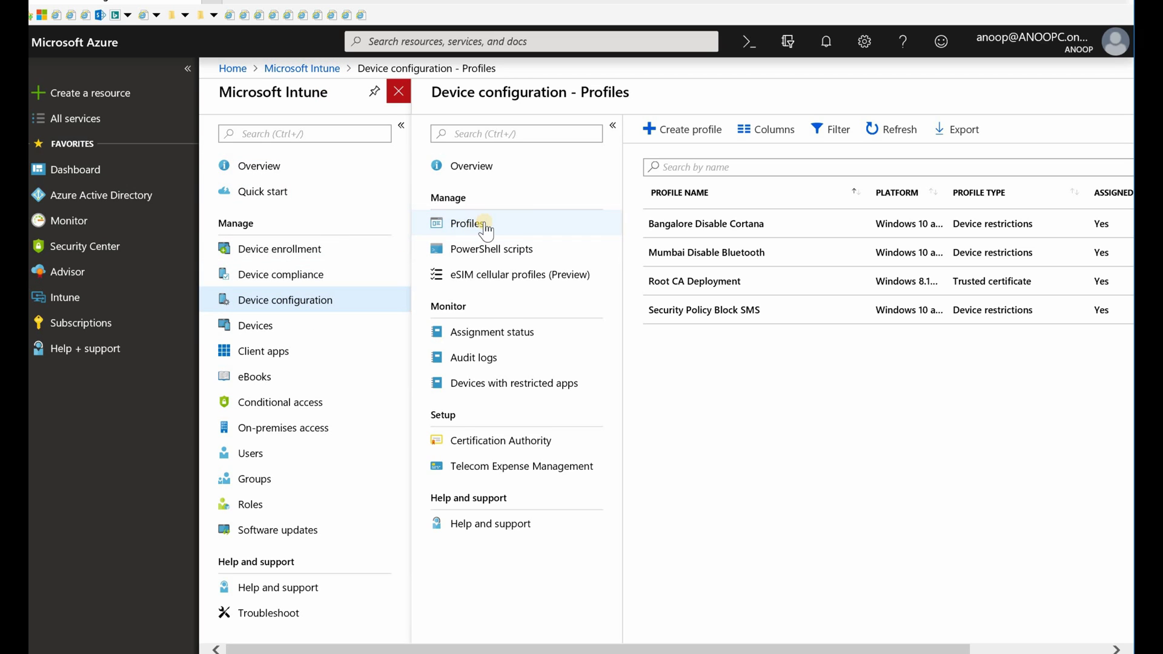
left_click(689, 130)
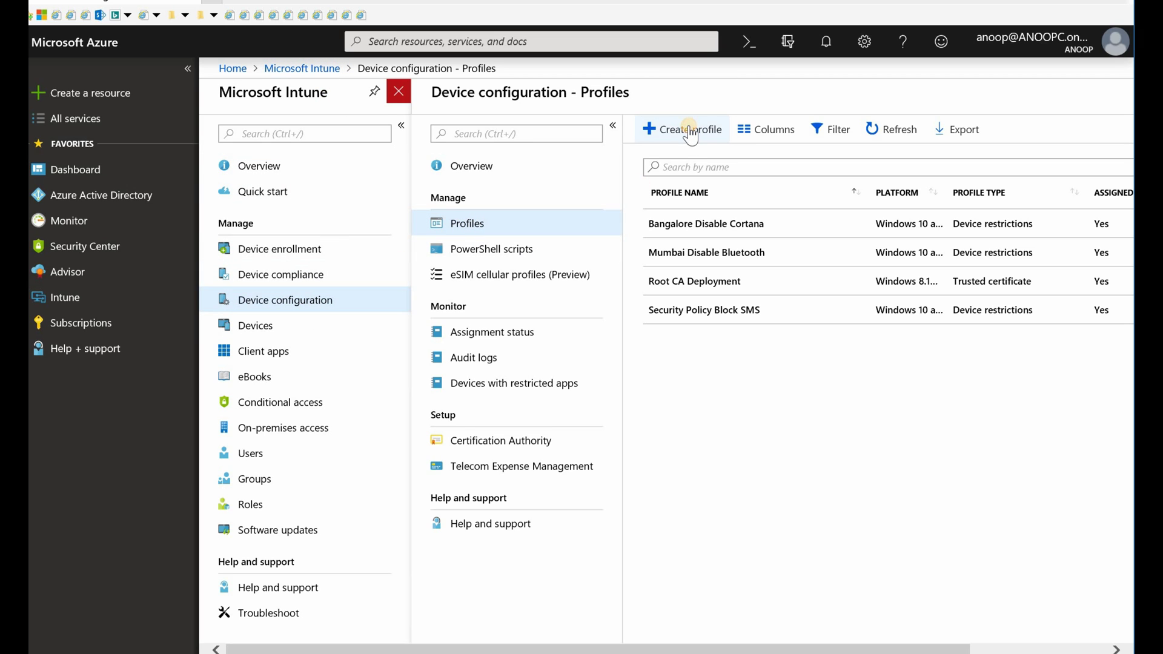
left_click(960, 148)
key("ctrl+v")
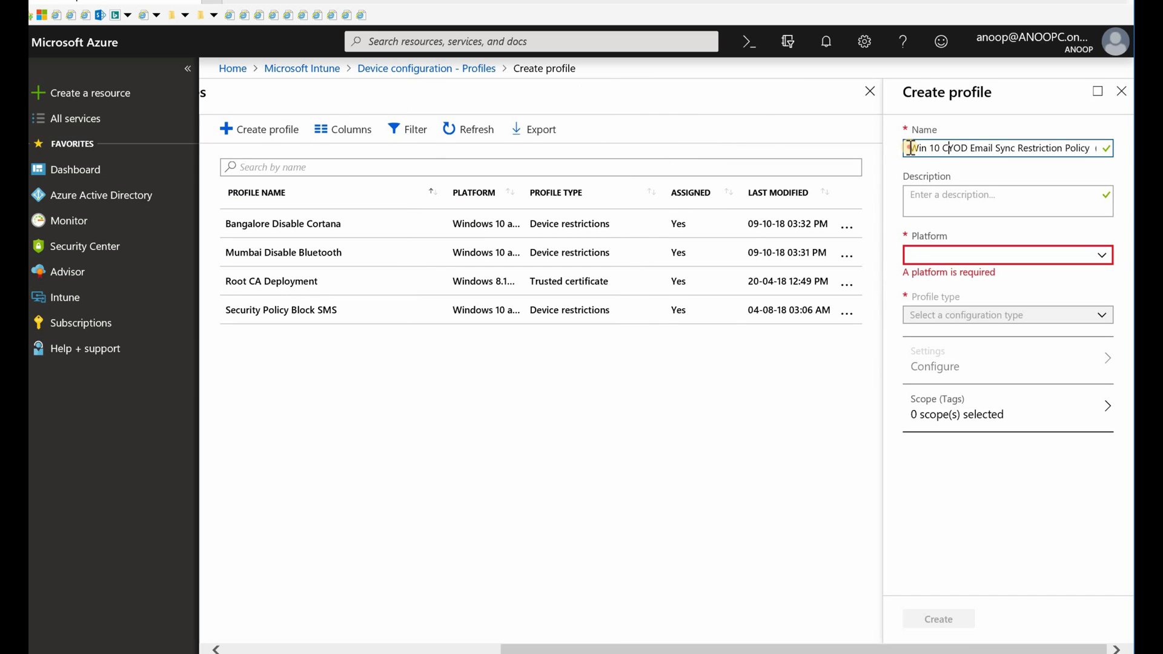
left_click(1011, 148, "shift")
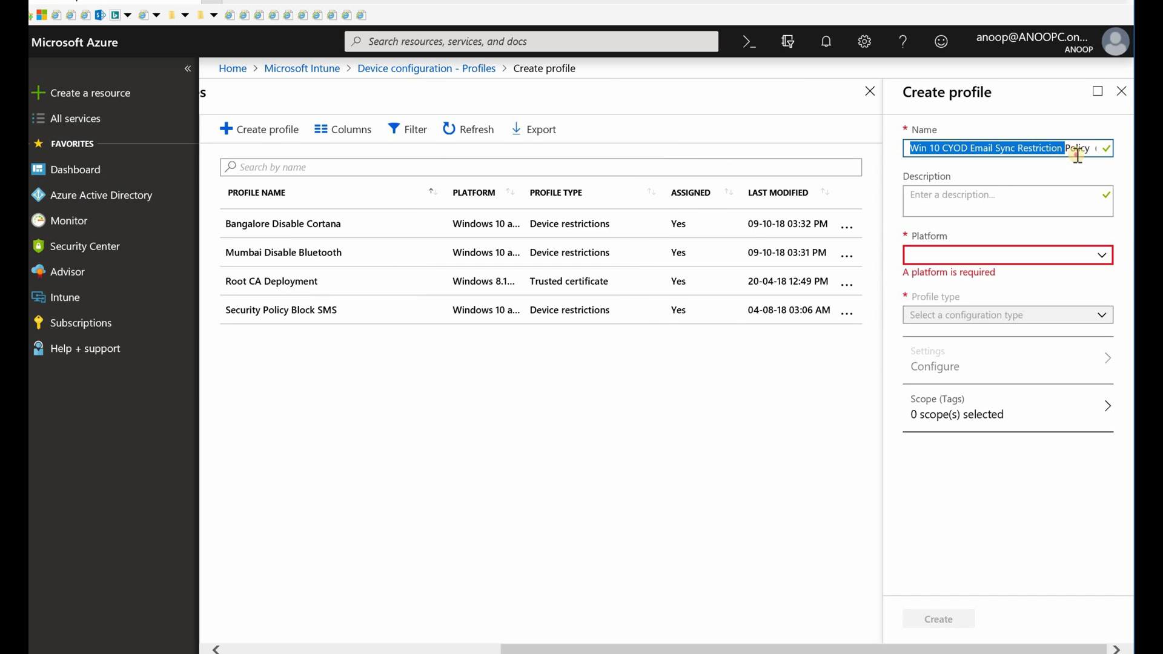
left_click(1104, 150, "shift")
- Set the platform to Windows 10 and later and the profile type to Custom
left_click(1018, 255)
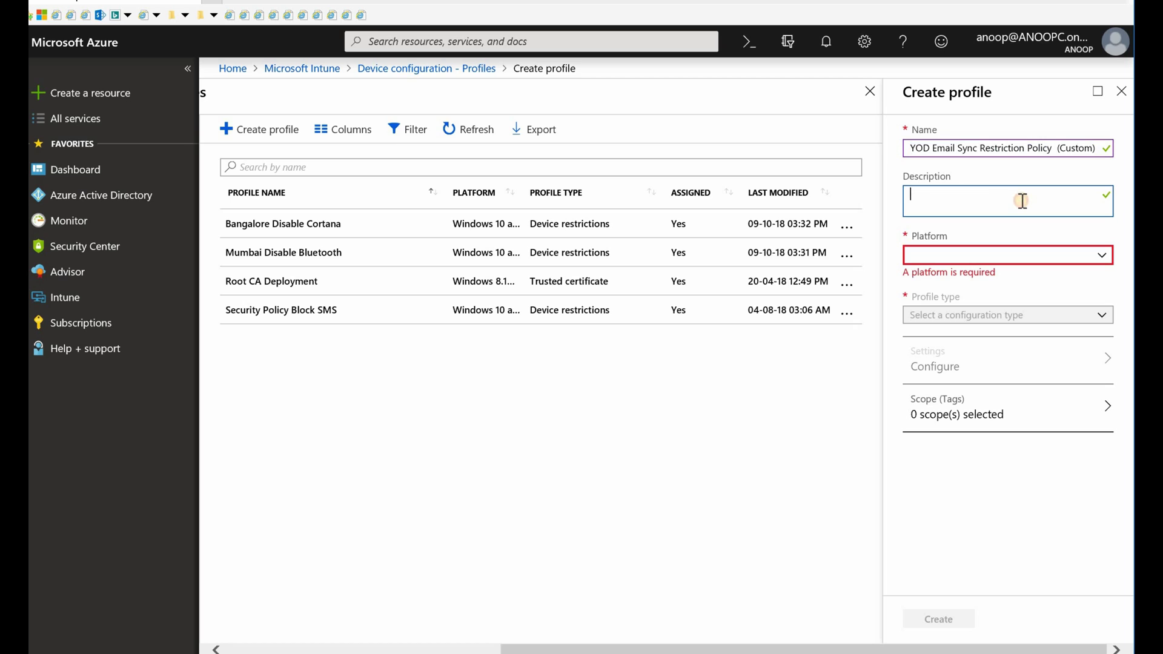
left_click(977, 412)
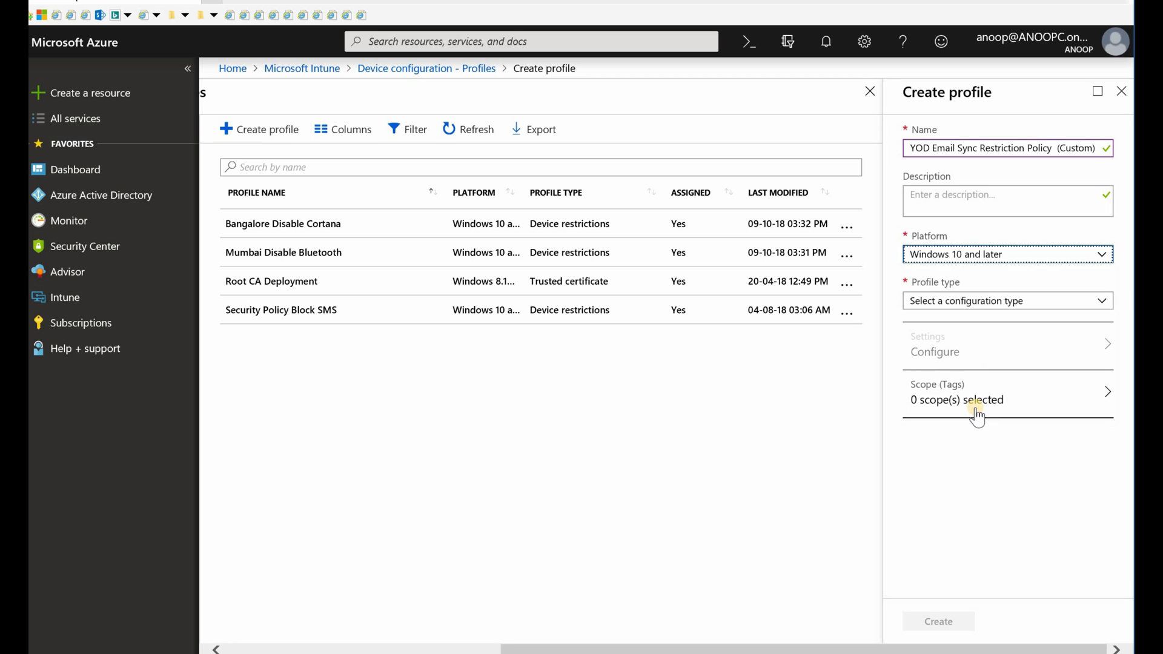
left_click(1028, 309)
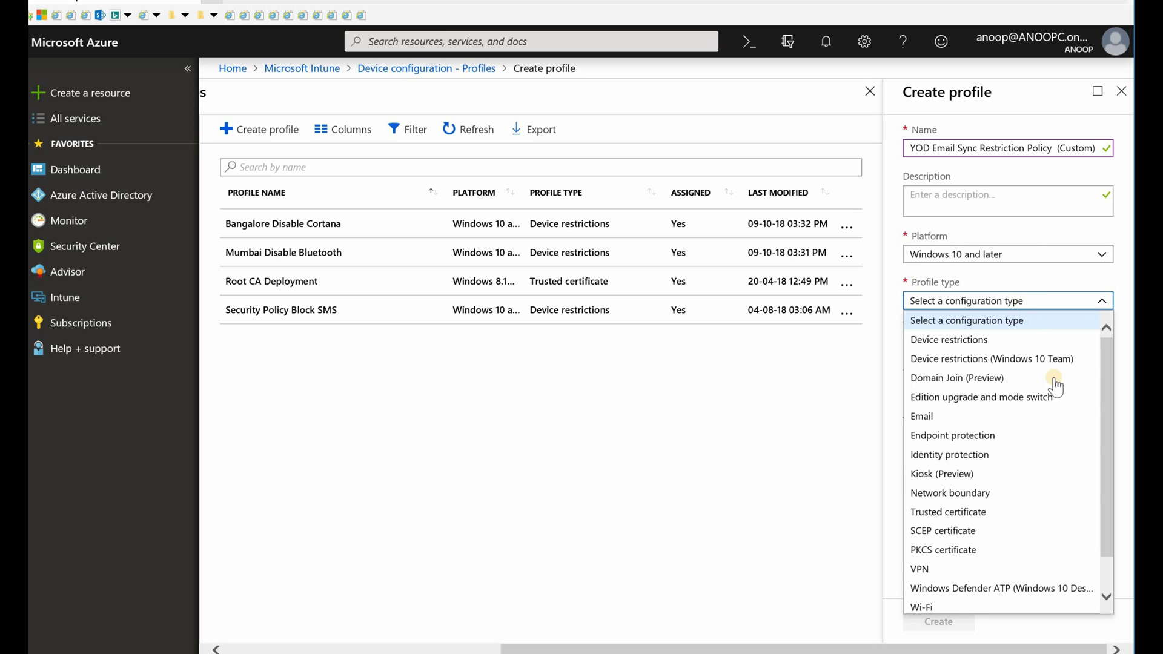
scroll(1110, 467, "down", 2)
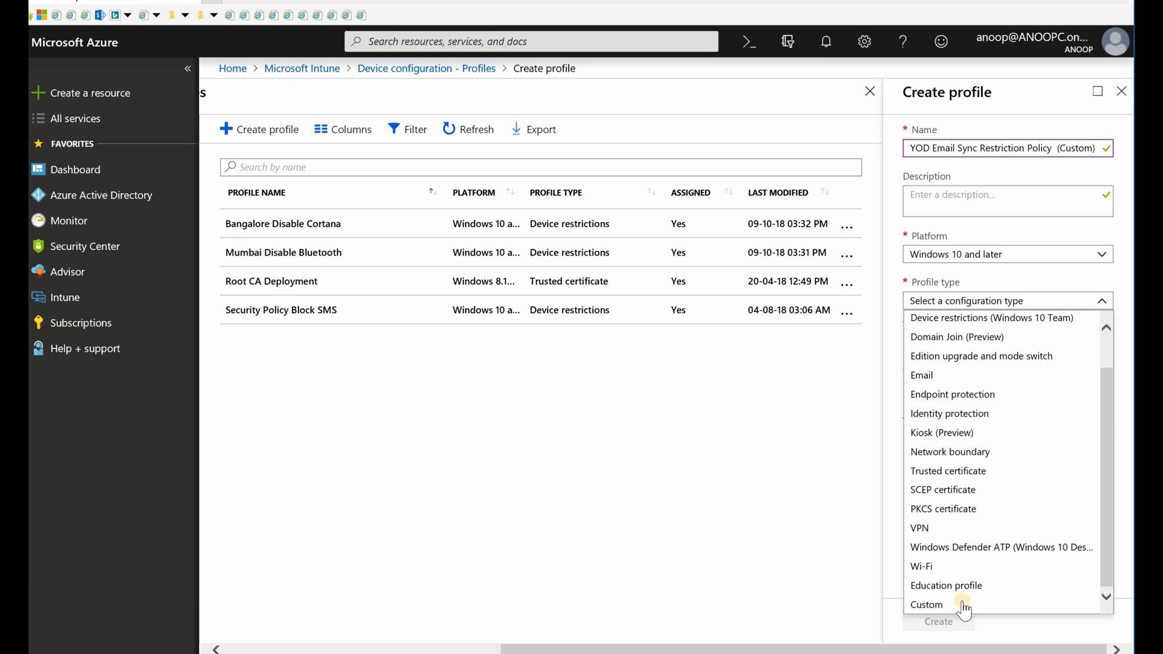
scroll(1111, 409, "up", 2)
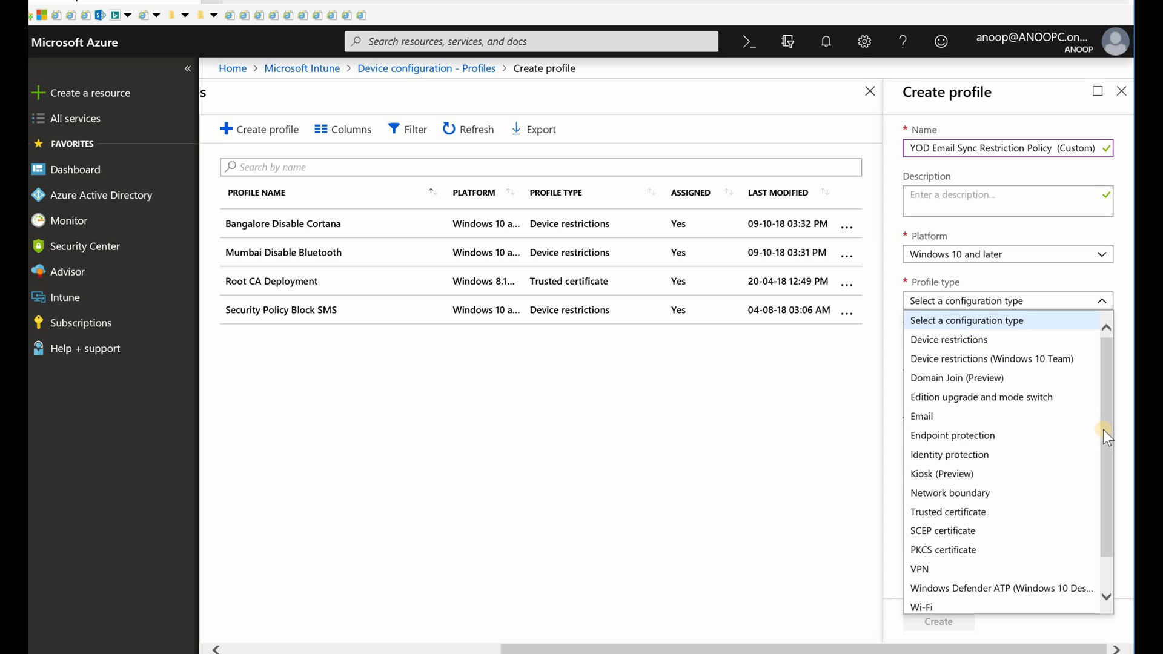
scroll(1100, 494, "down", 2)
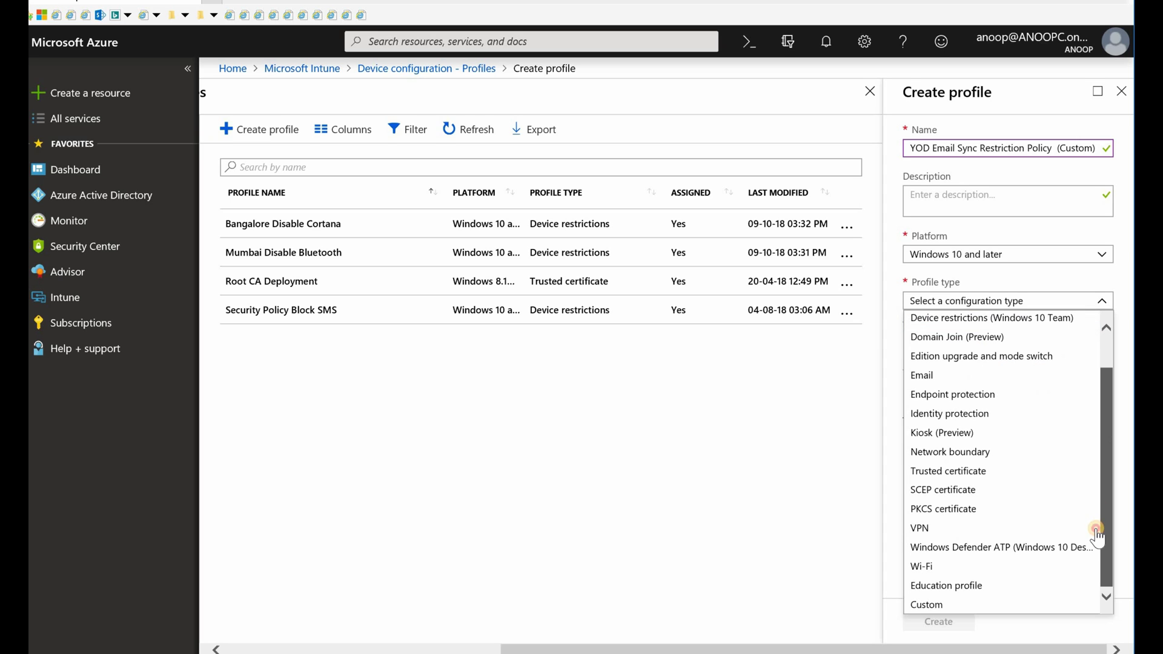
left_click(926, 605)
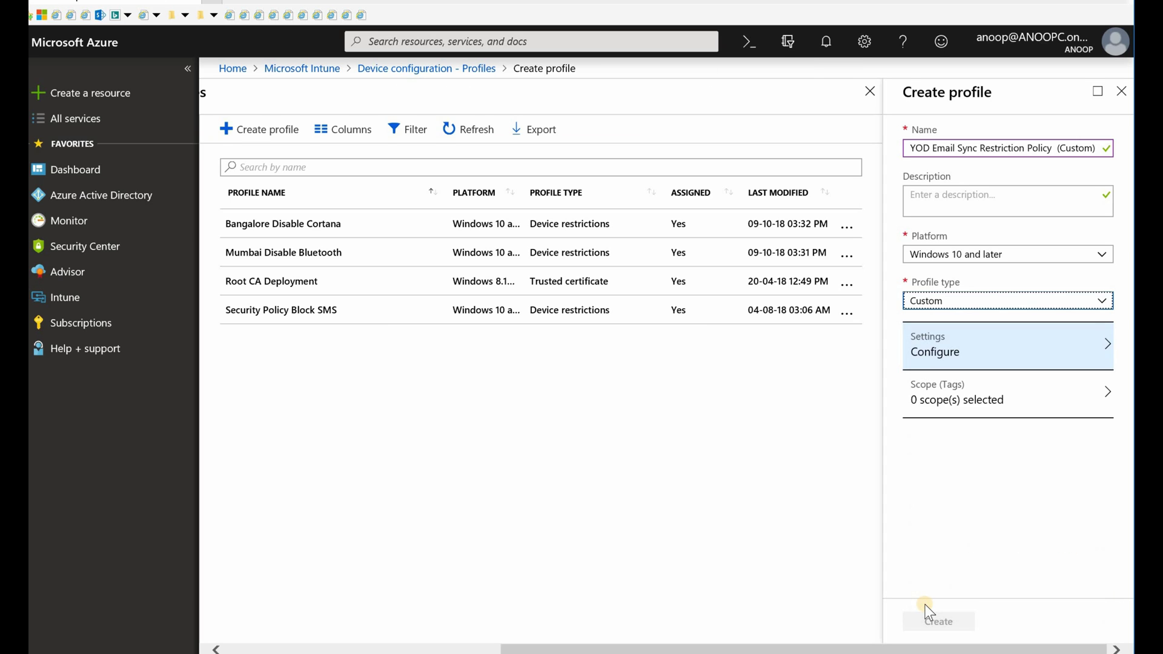
left_click(970, 345)
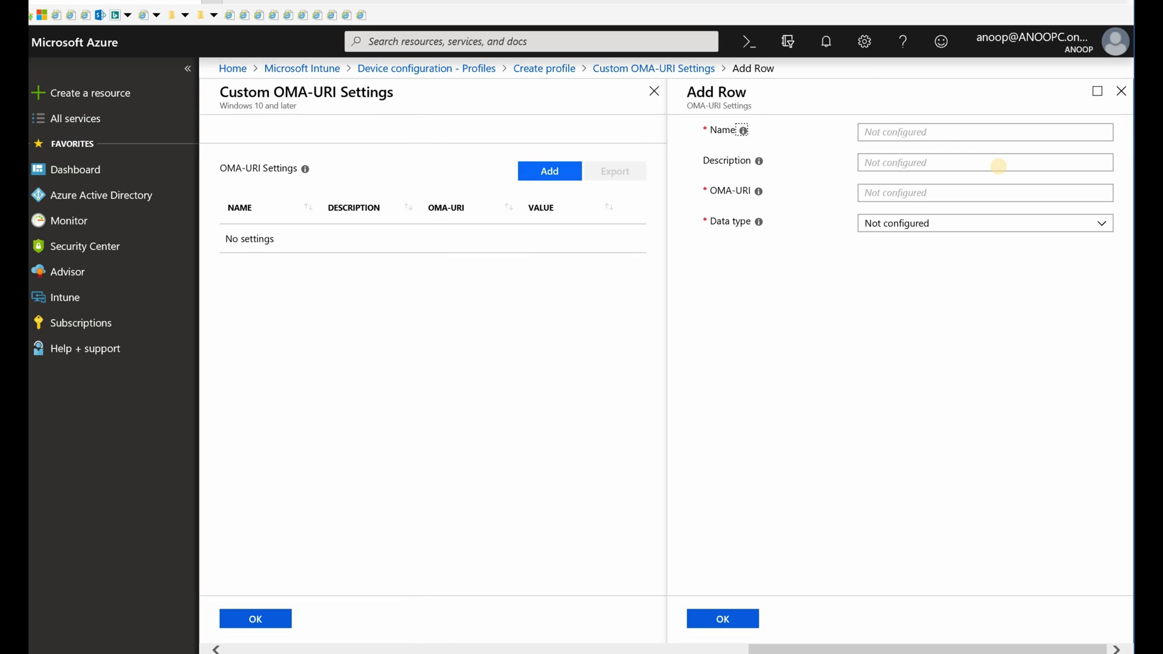
- Name the setting row 'Email Sync Restriction Policy' with description 'Disable Personal Email Sync'
left_click(932, 134)
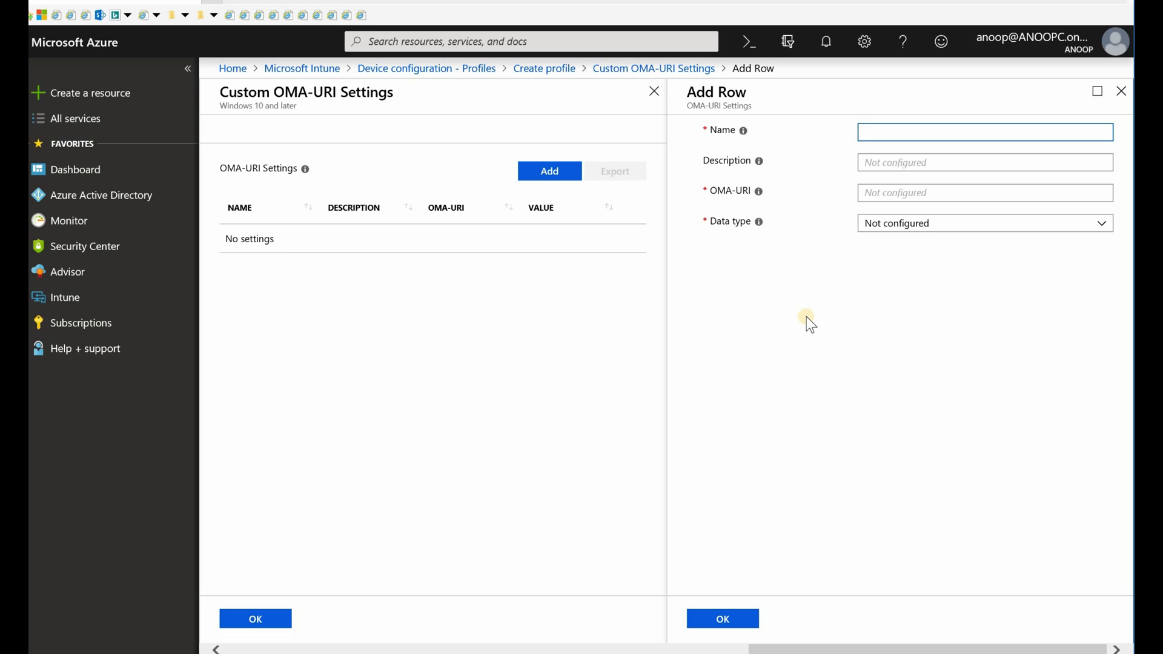
type("Email Sync Restriction Policy")
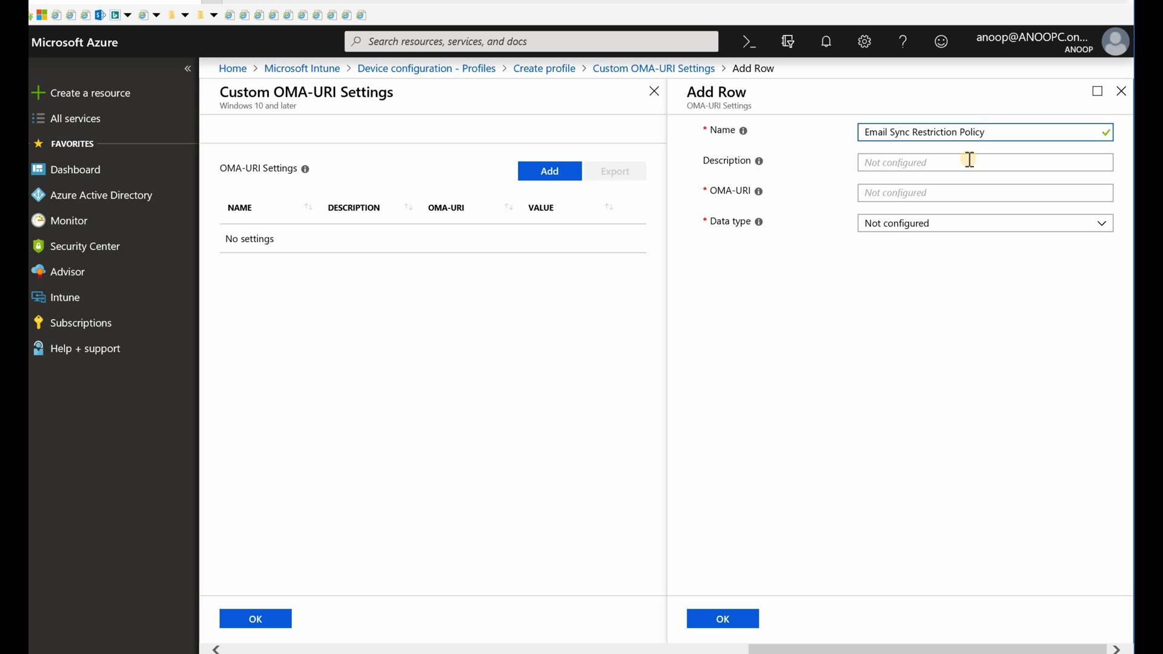
left_click(931, 159)
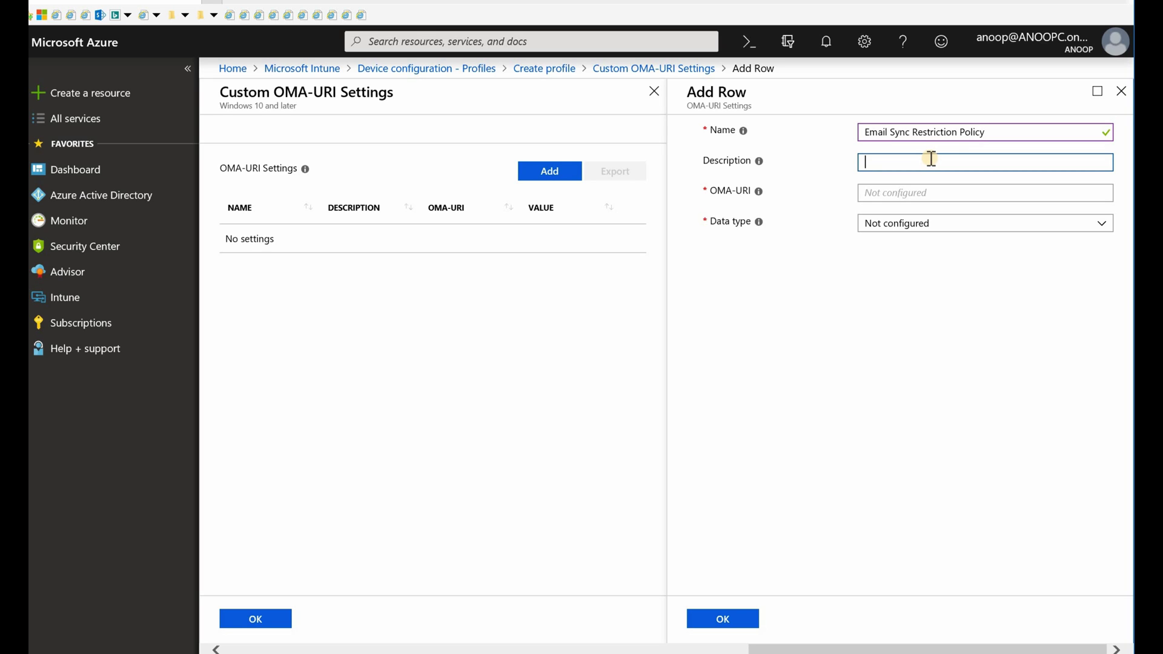
type("Disable Personal Email Sync")
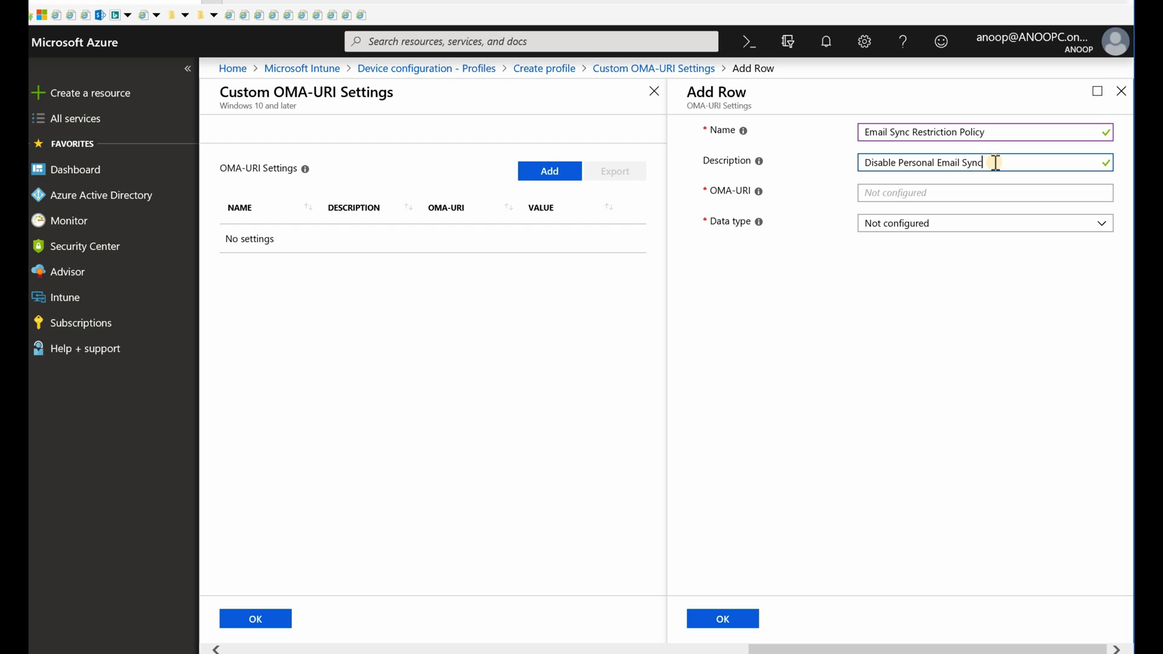
left_click(976, 193)
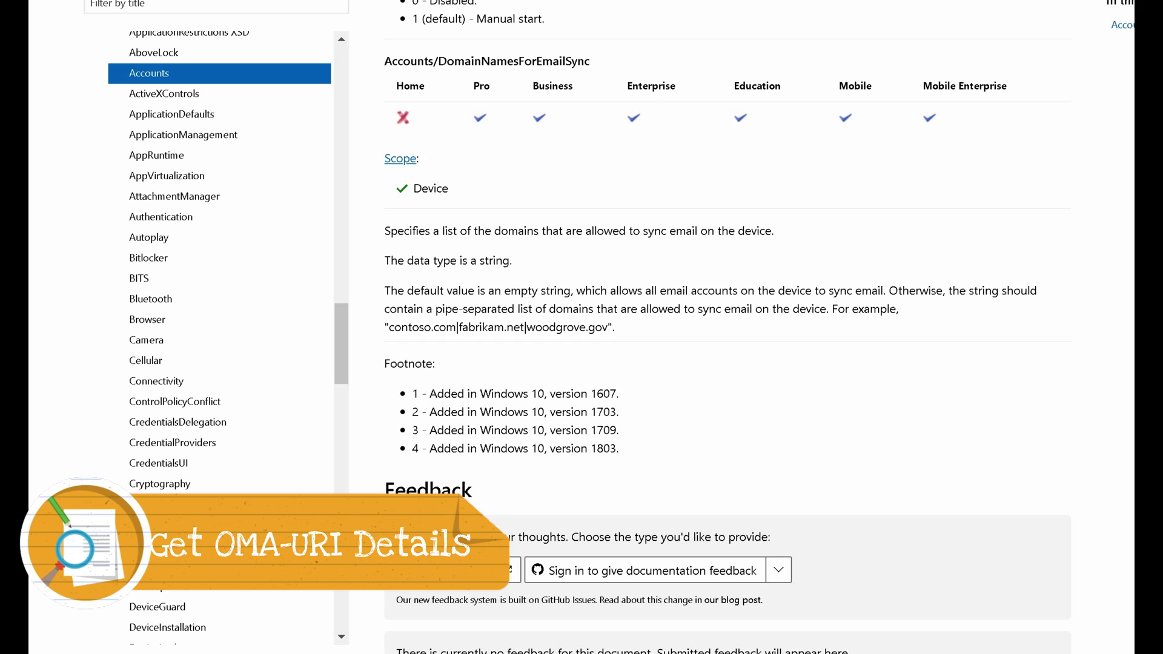
- Select the DomainNamesForEmailSync policy name on the Microsoft Docs page
scroll(727, 327, "up", 4)
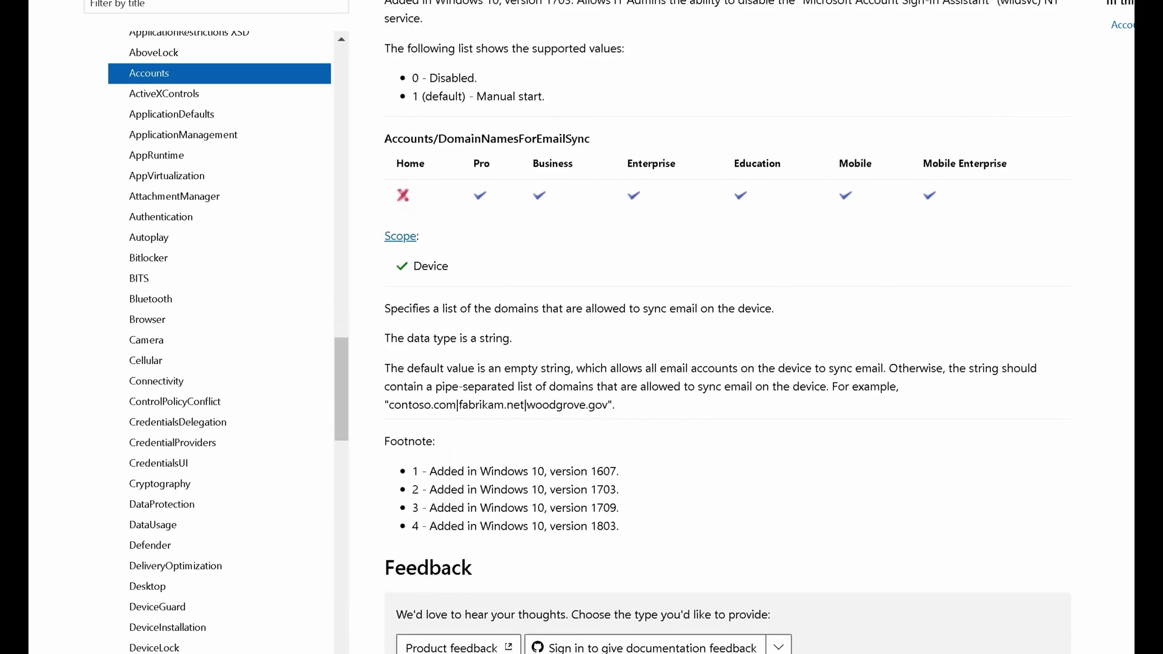
scroll(721, 327, "down", 1)
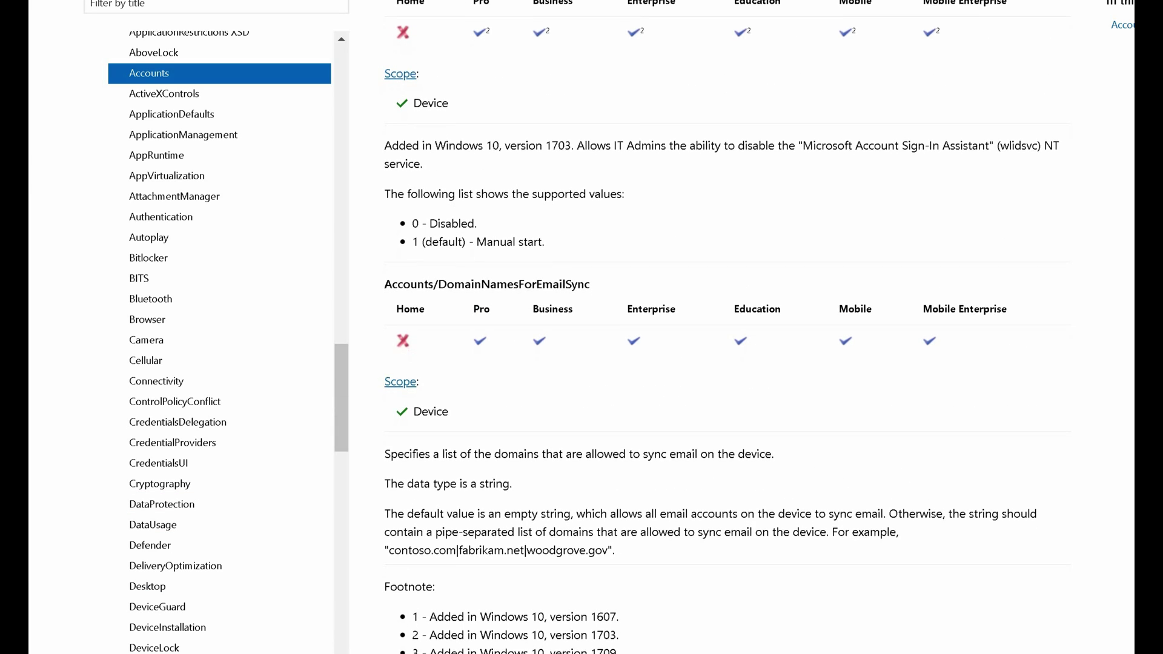
scroll(727, 327, "up", 15)
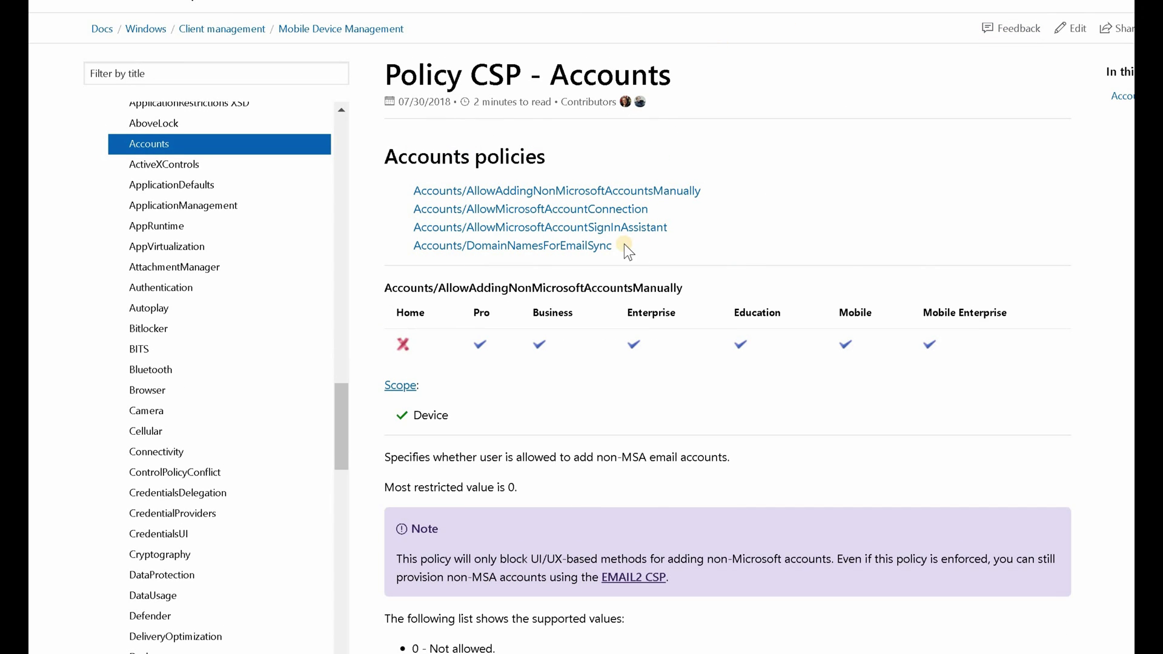
left_click_drag(619, 245, 412, 246)
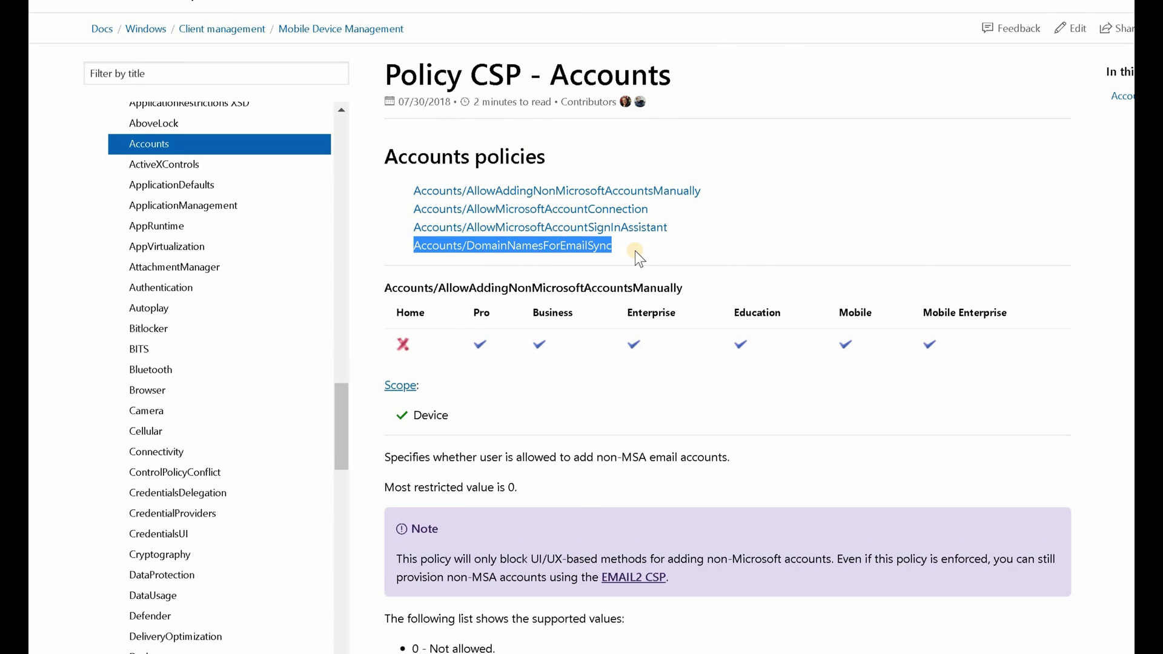
left_click_drag(342, 431, 344, 365)
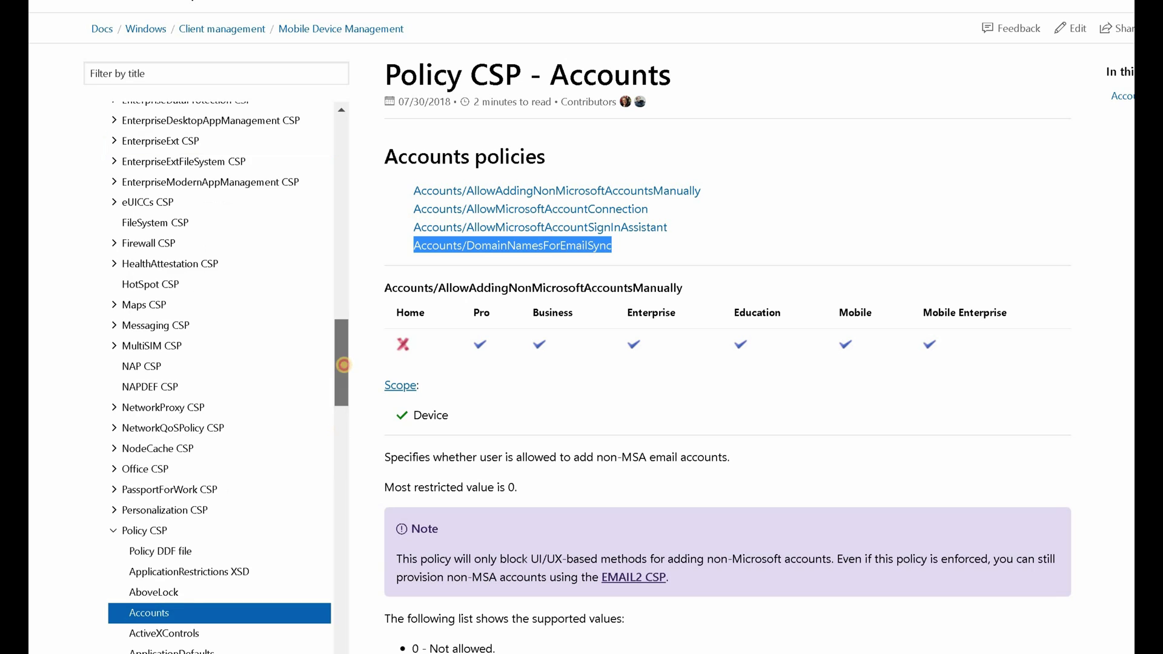
scroll(344, 366, "down", 5)
- Copy the ./Vendor/MSFT/Policy/Config/Accounts/DomainNamesForEmailSync path from Notepad and return to Intune
key("alt+Tab")
double_click(646, 473)
key("ctrl+c")
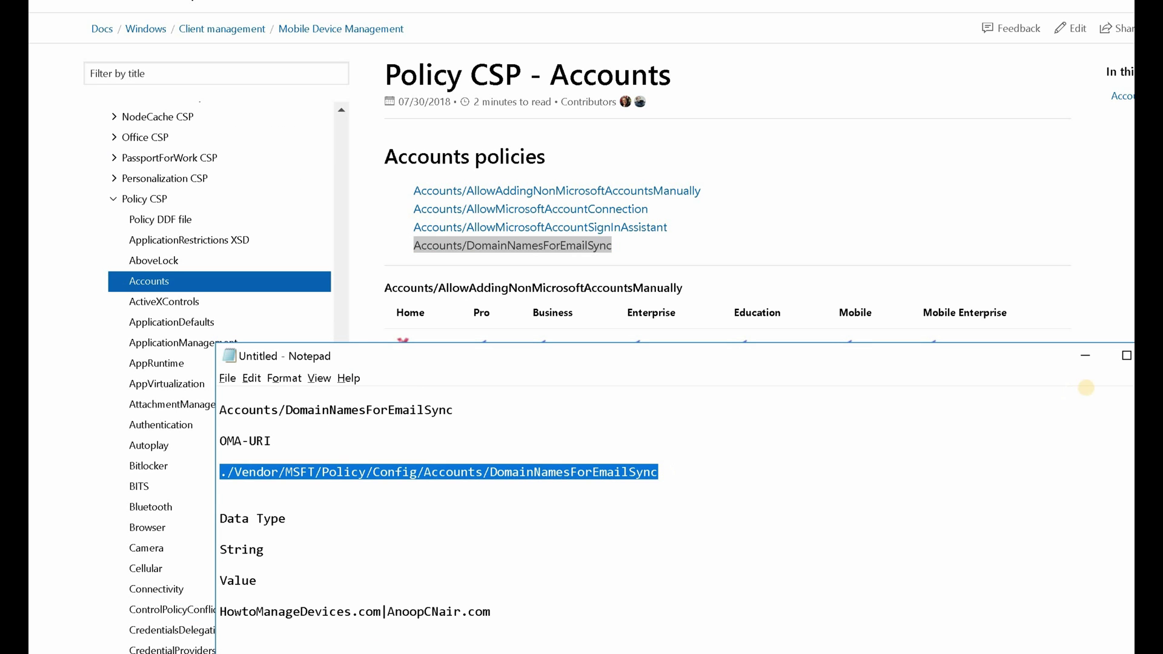
left_click(1093, 362)
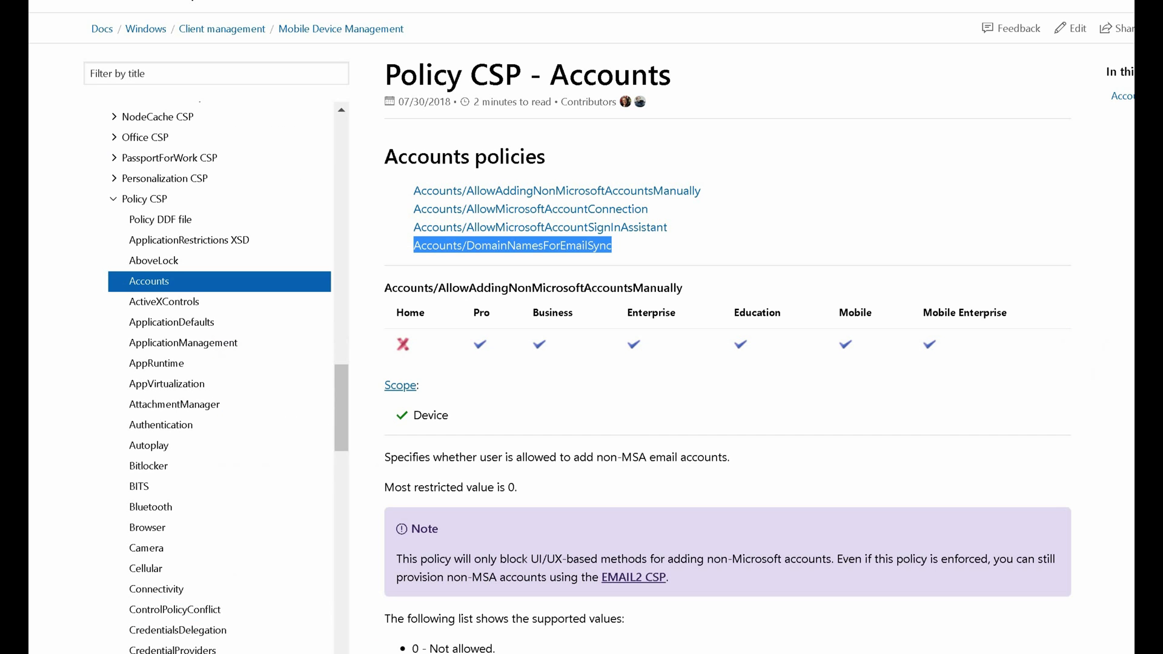
key("alt+Tab")
key("alt+Tab")
key("Tab")
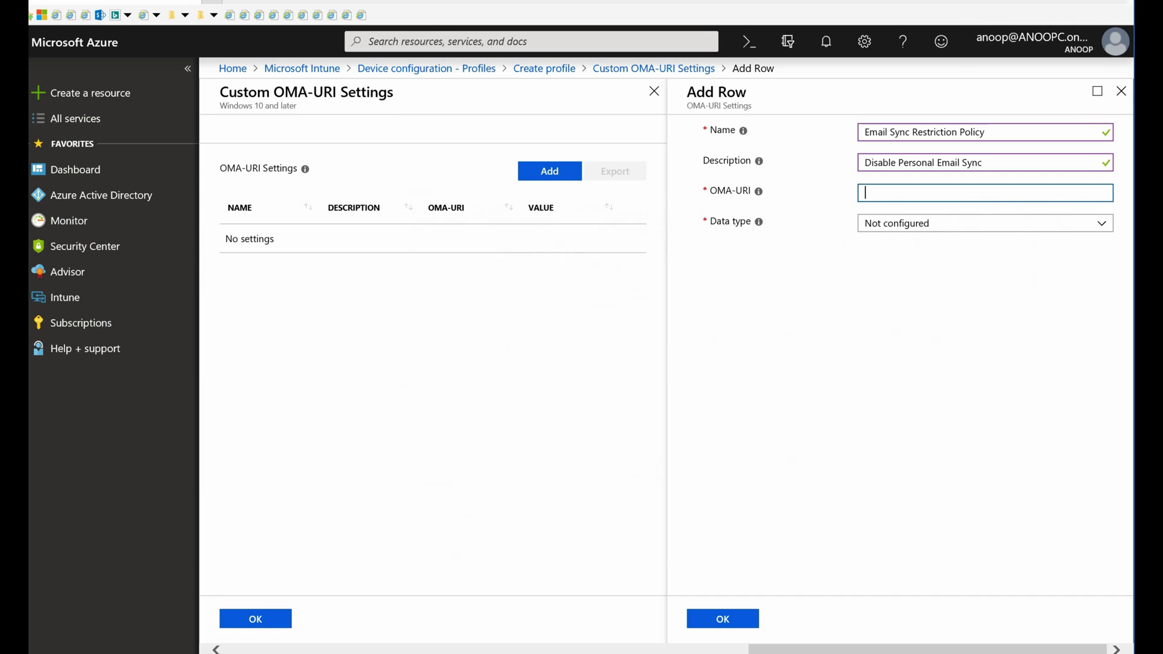
- Paste the DomainNamesForEmailSync OMA-URI path and set the data type to String
key("ctrl+v")
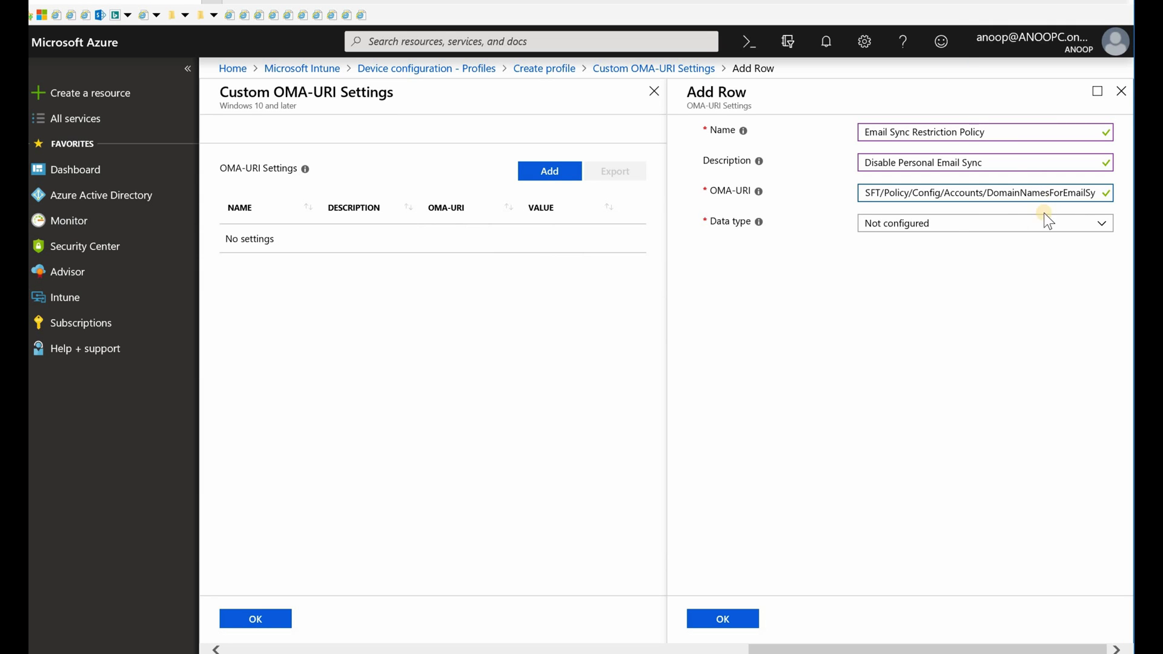
left_click_drag(886, 193, 1124, 185)
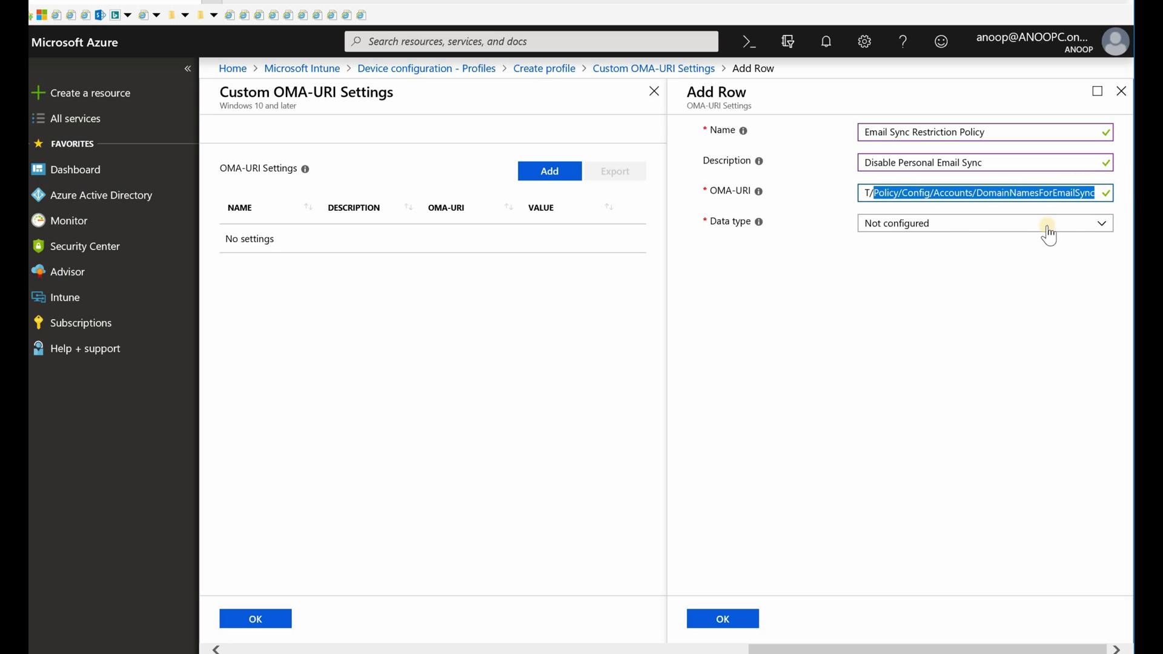
left_click(970, 226)
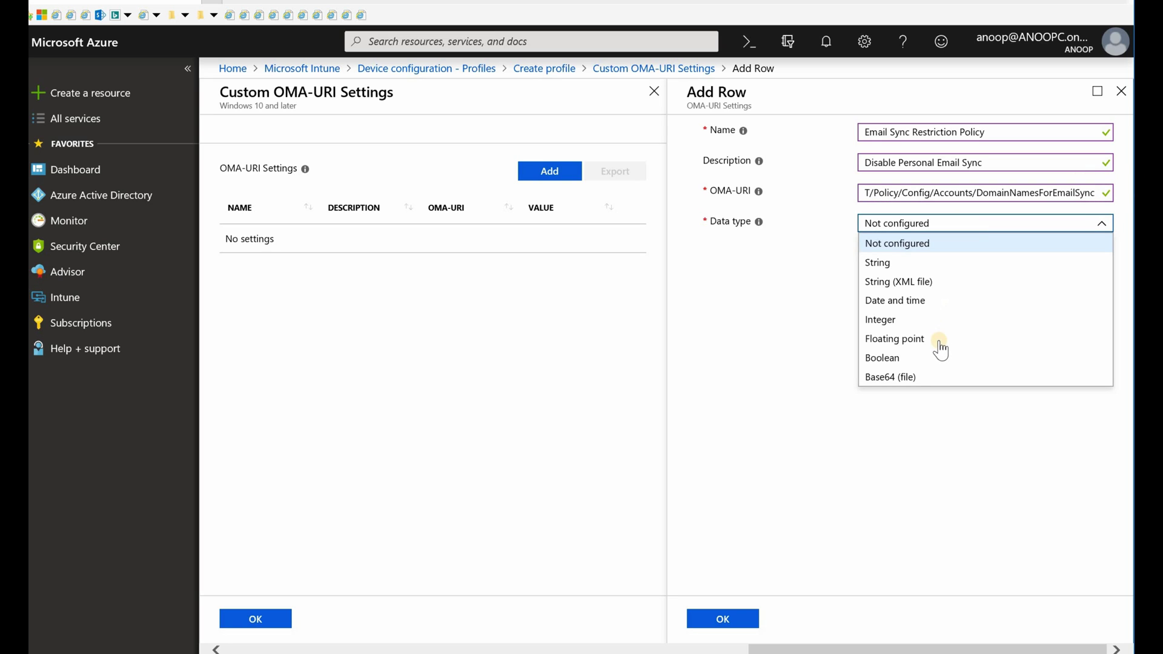
left_click(907, 265)
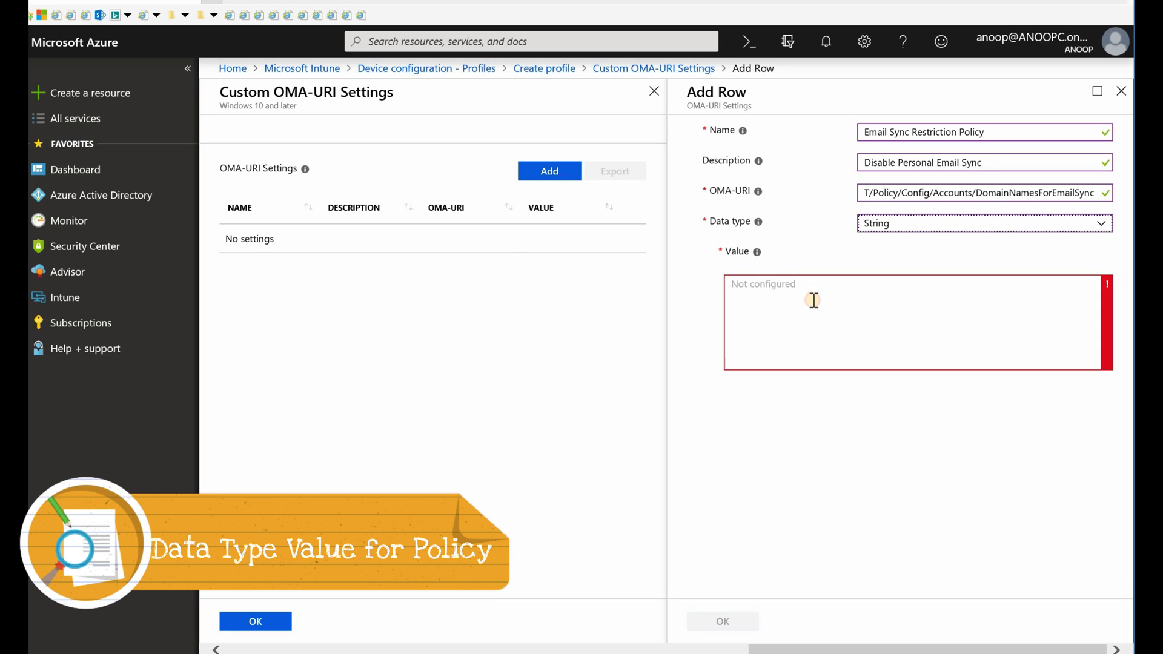
left_click(813, 301)
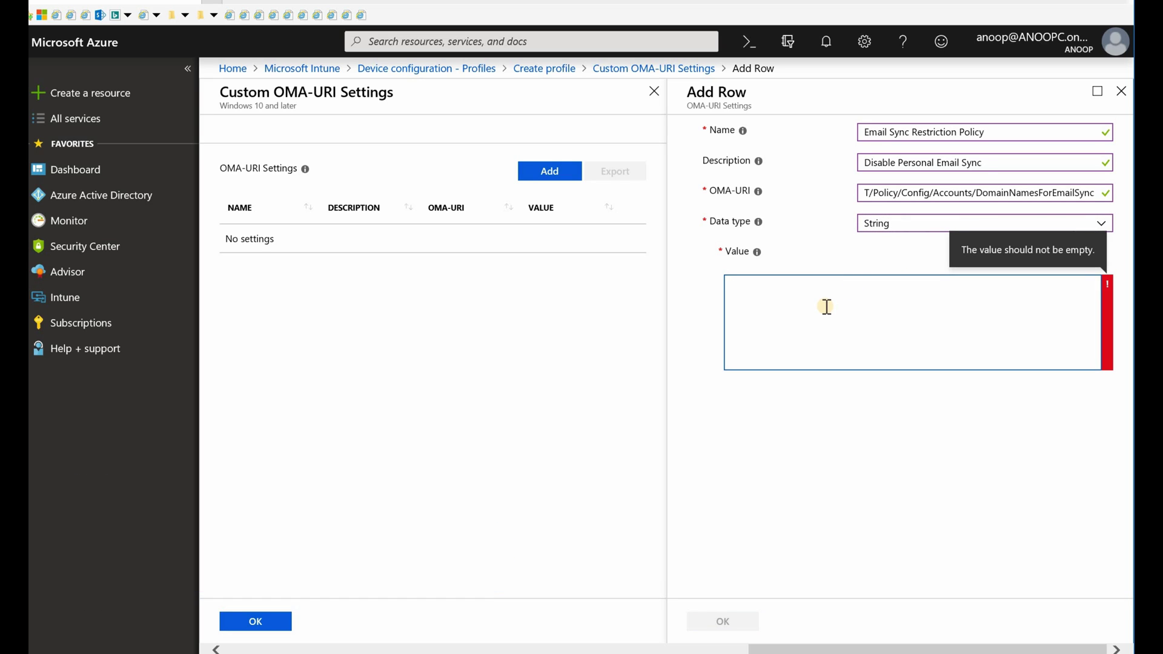
- Enter the value anoopcnair.com|howtomanagedevices.com|xyz.com|abc.com as the allowed email domains
type("a")
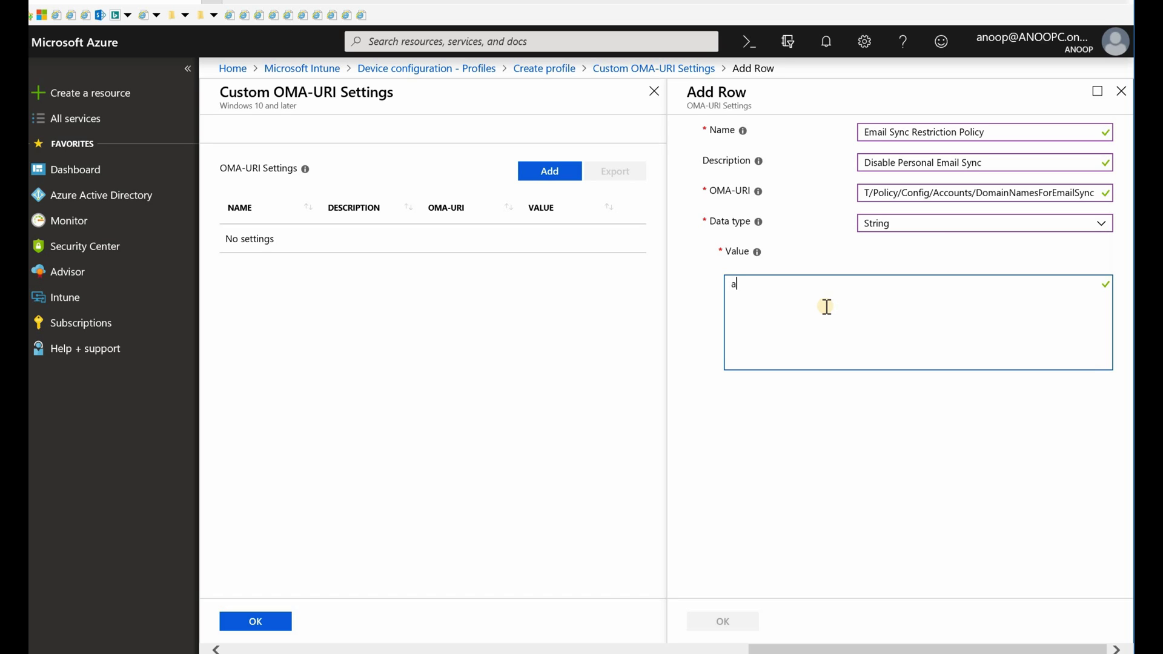
type("noopc")
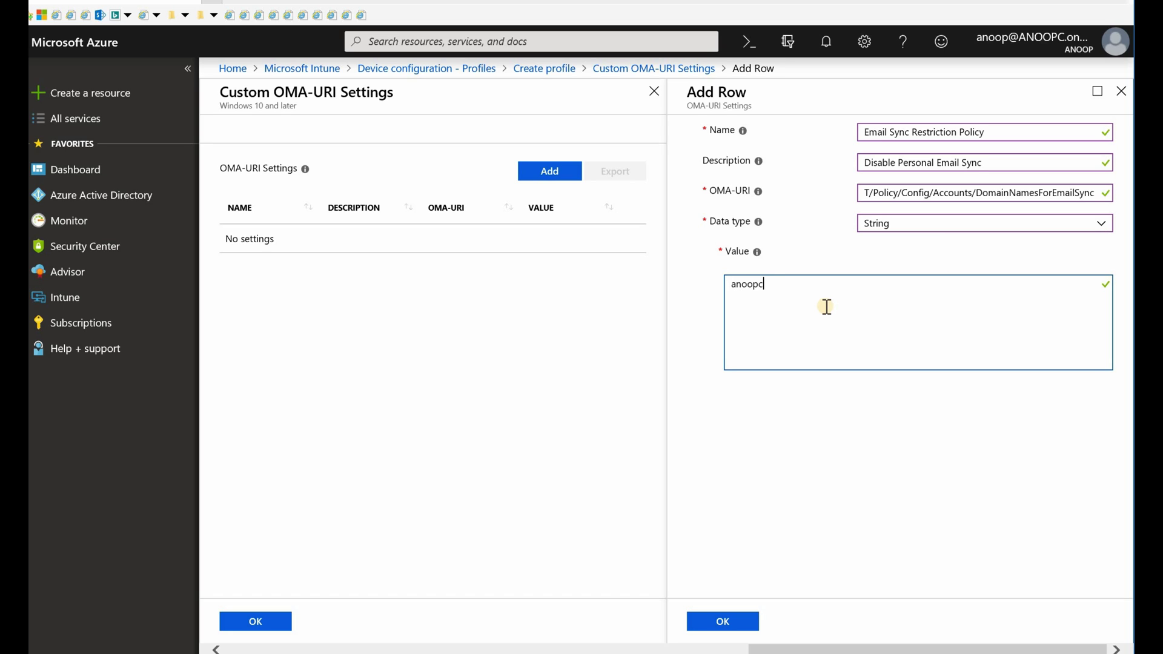
type("nair.com|ho")
type("wtomanage")
key("BackSpace")
type("device")
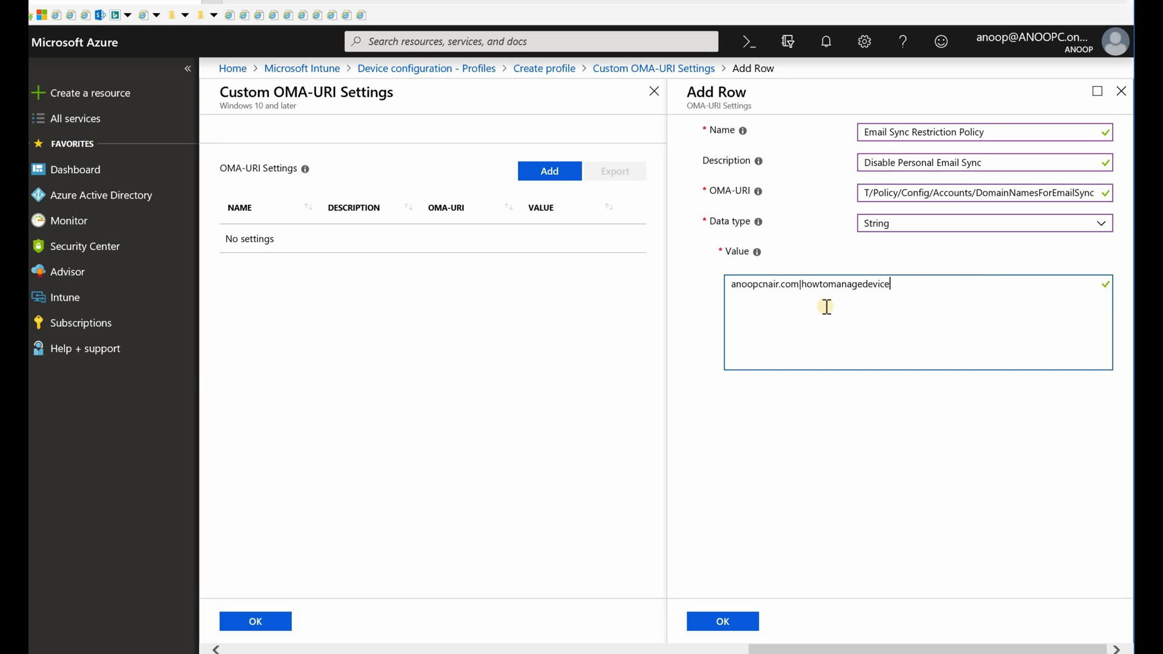
type("s.com")
triple_click(941, 285)
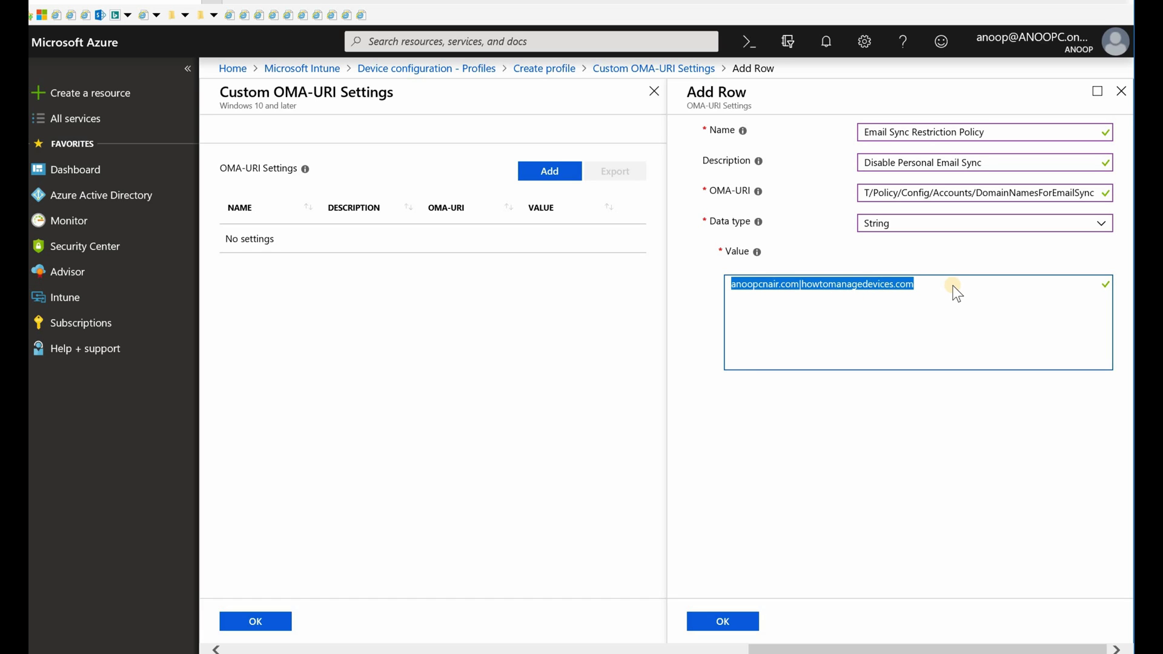
left_click(939, 286)
double_click(839, 283)
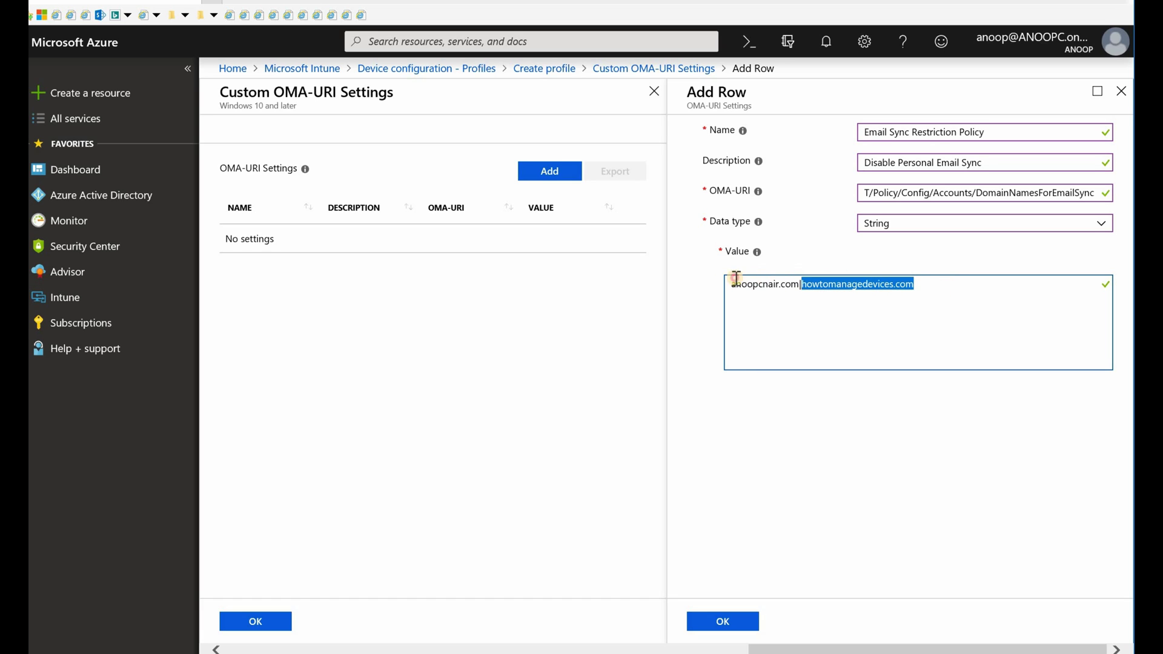
triple_click(732, 282)
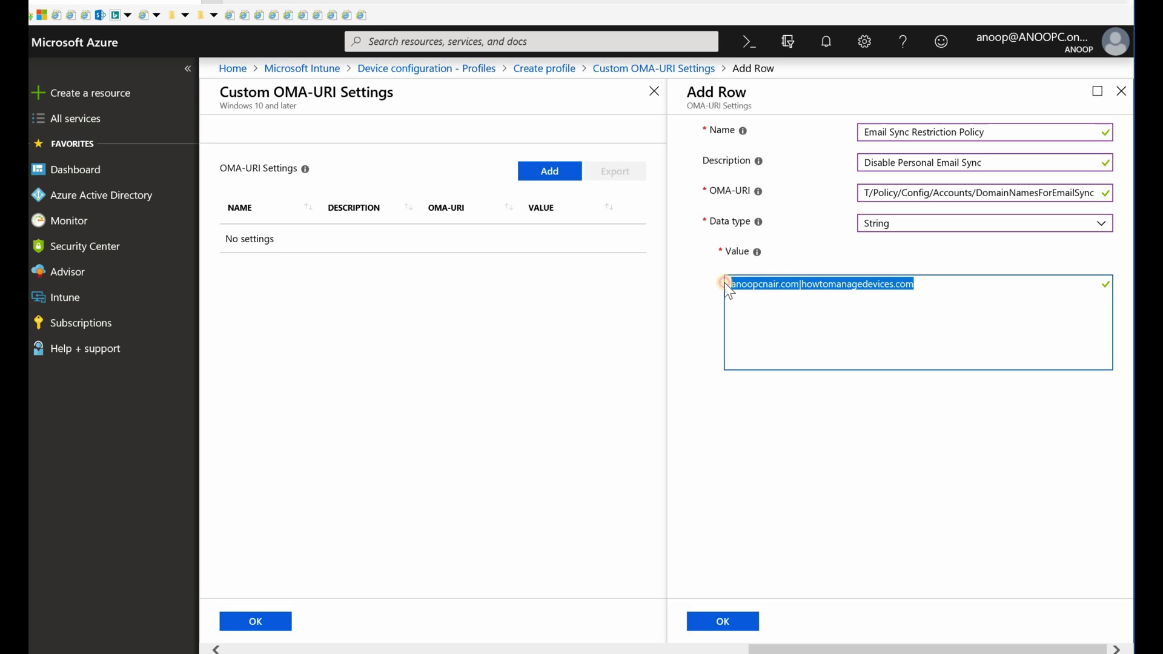
left_click(931, 286)
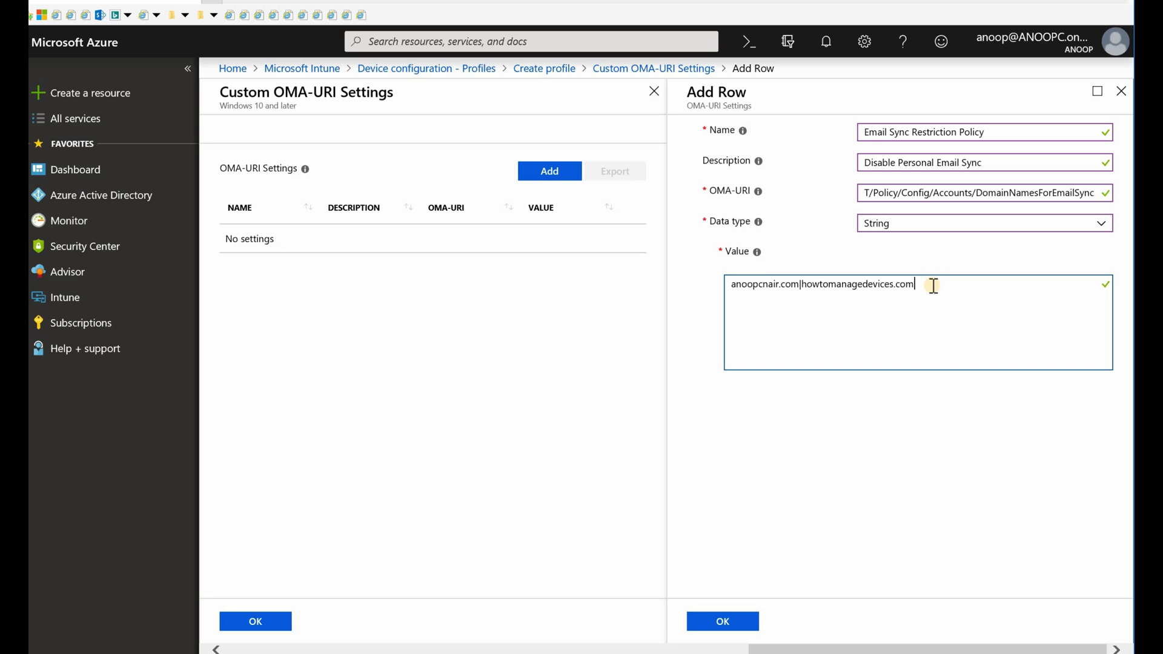
type("|xyz.com|abc.com")
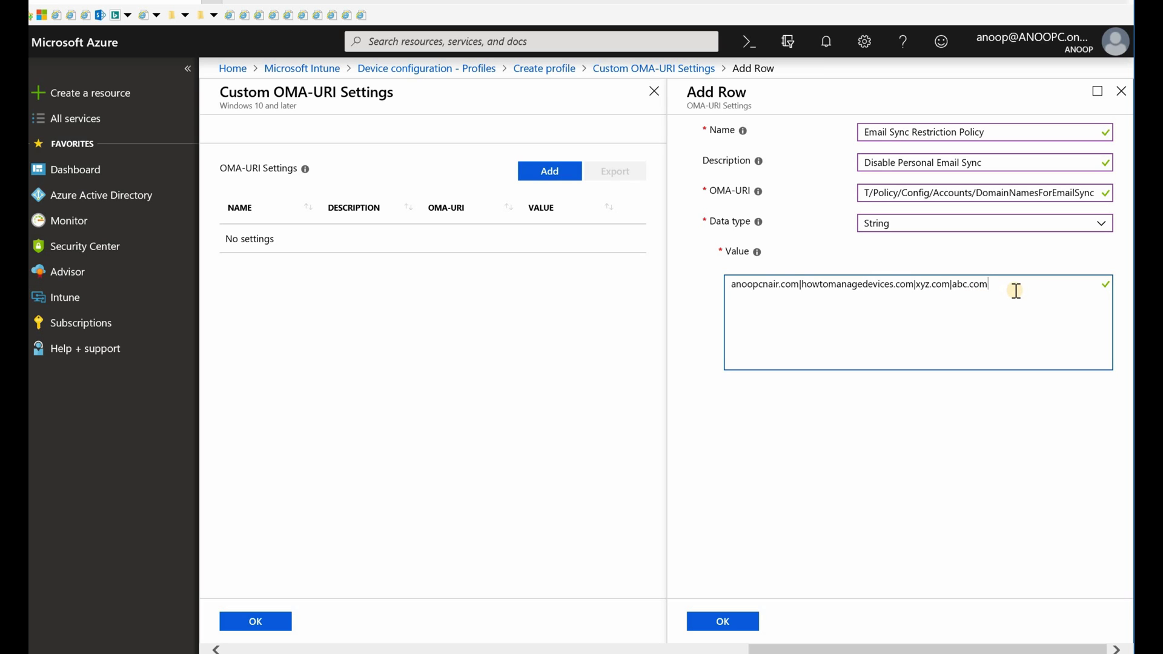
- Confirm the OMA-URI row and custom settings, then create the email sync restriction profile
left_click(741, 621)
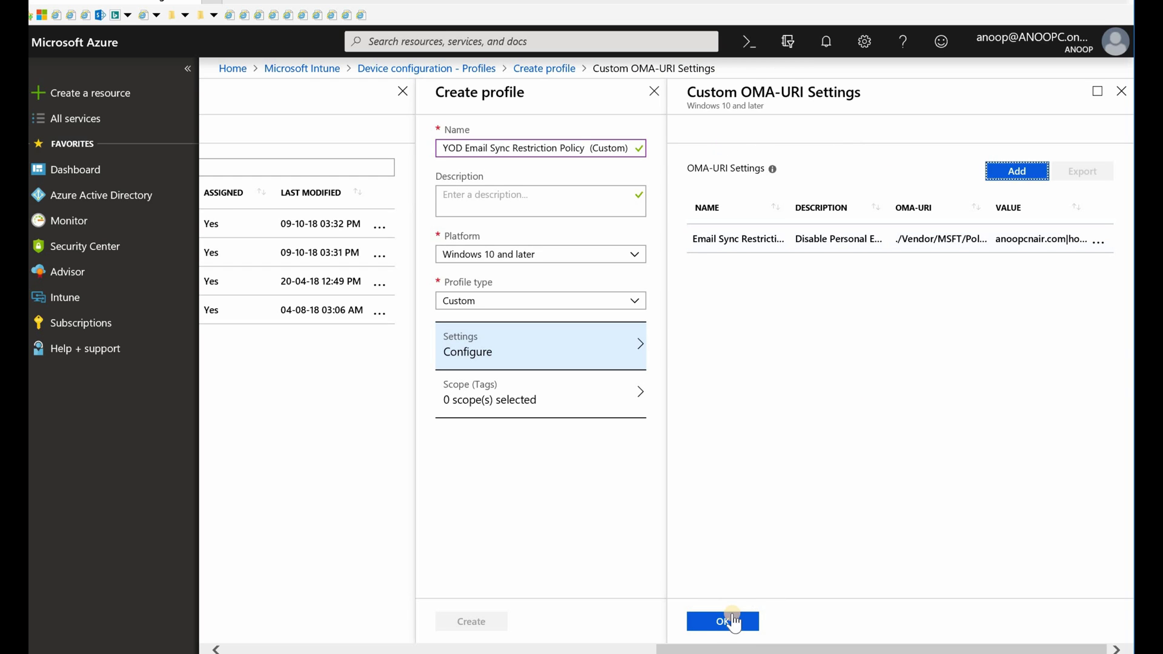
left_click(727, 621)
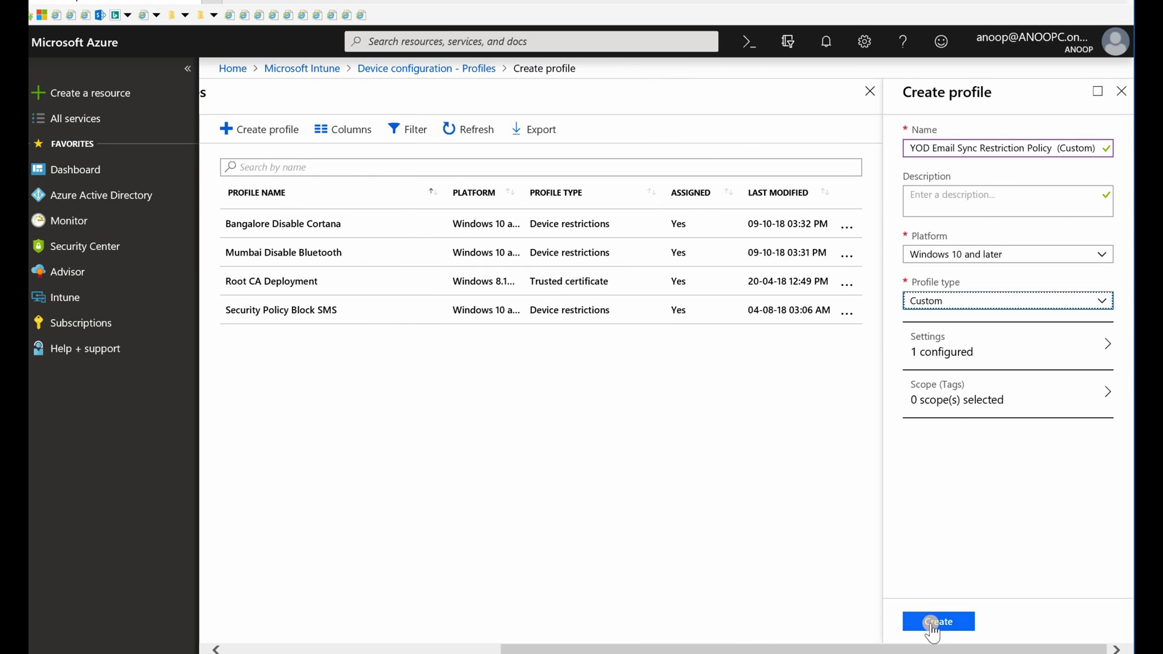
left_click(932, 623)
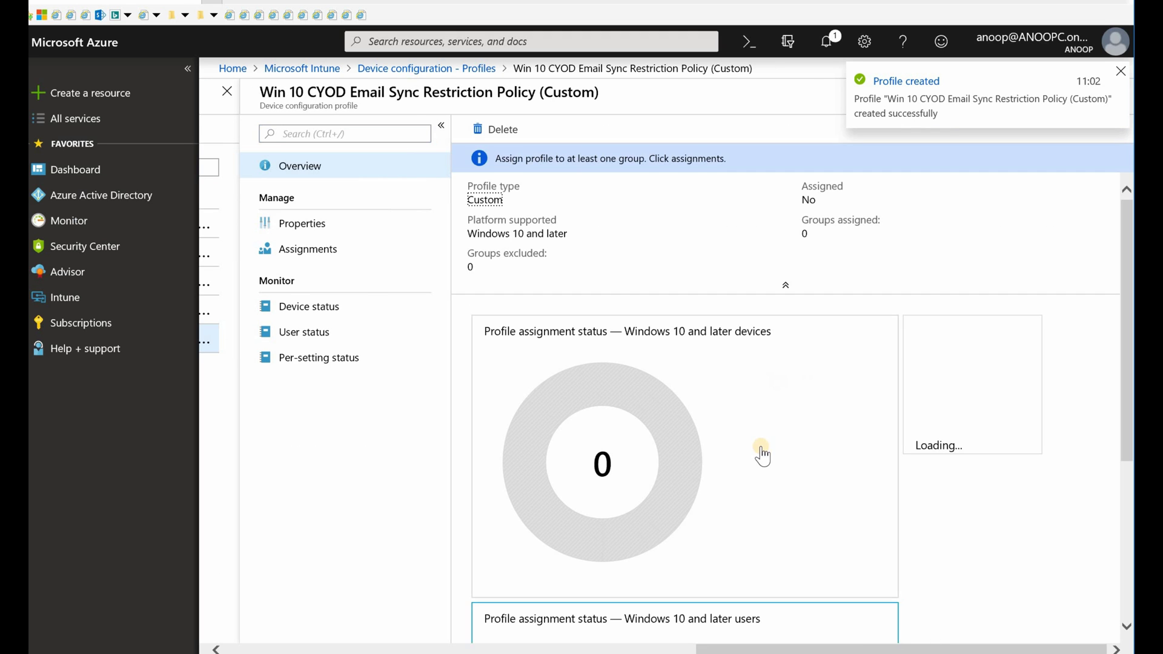
left_click(298, 252)
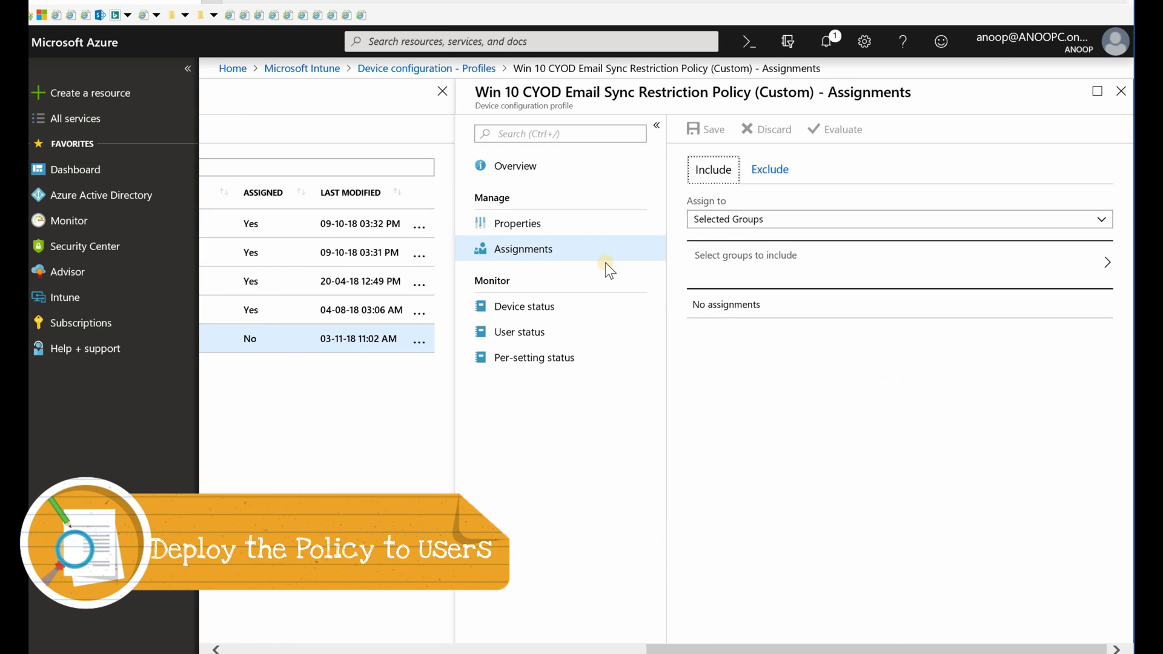
- Choose All Users in the Assign to dropdown and save the assignment
left_click(769, 232)
left_click(756, 293)
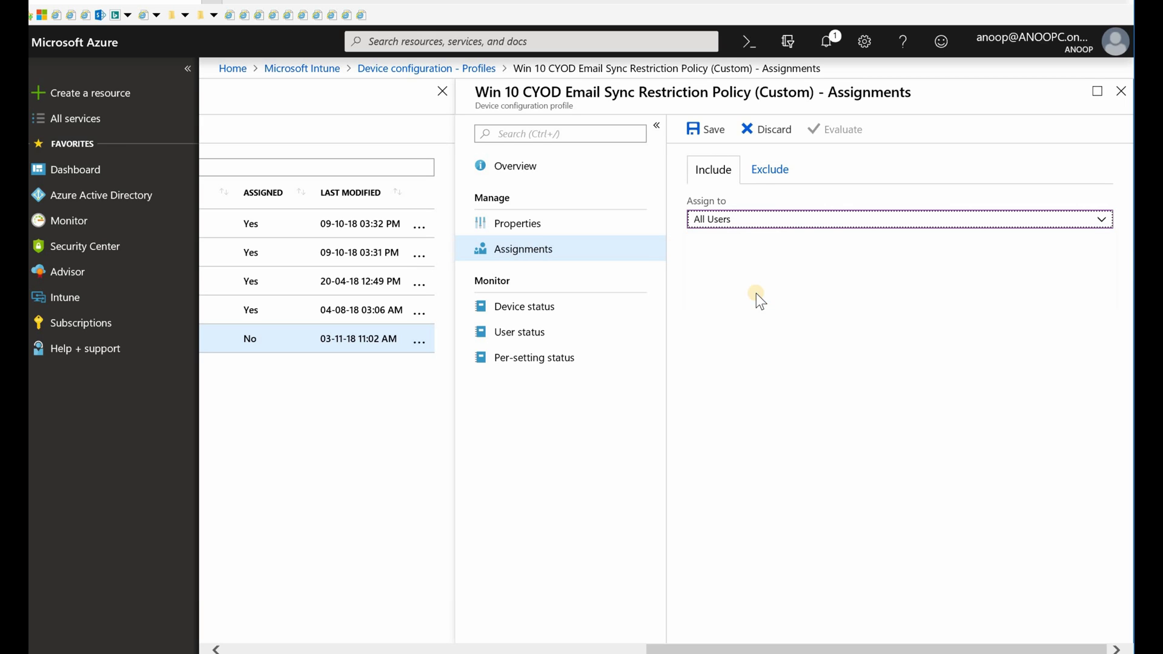
left_click(704, 131)
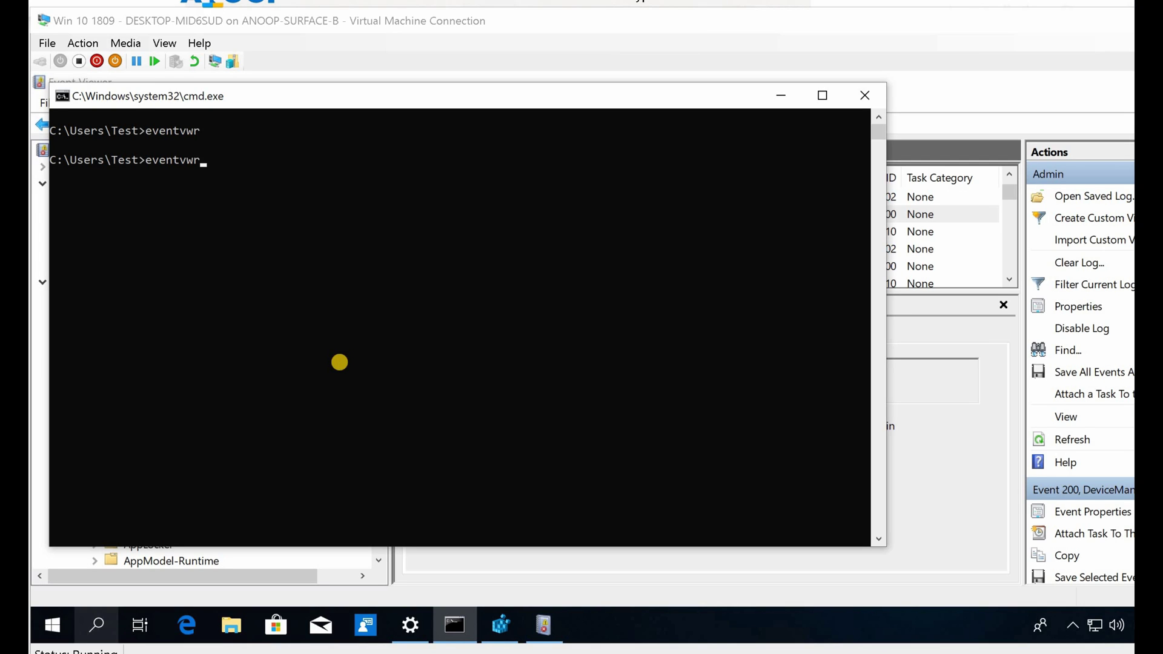
- Launch Event Viewer by running eventvwr from the VM's command prompt
left_click(267, 206)
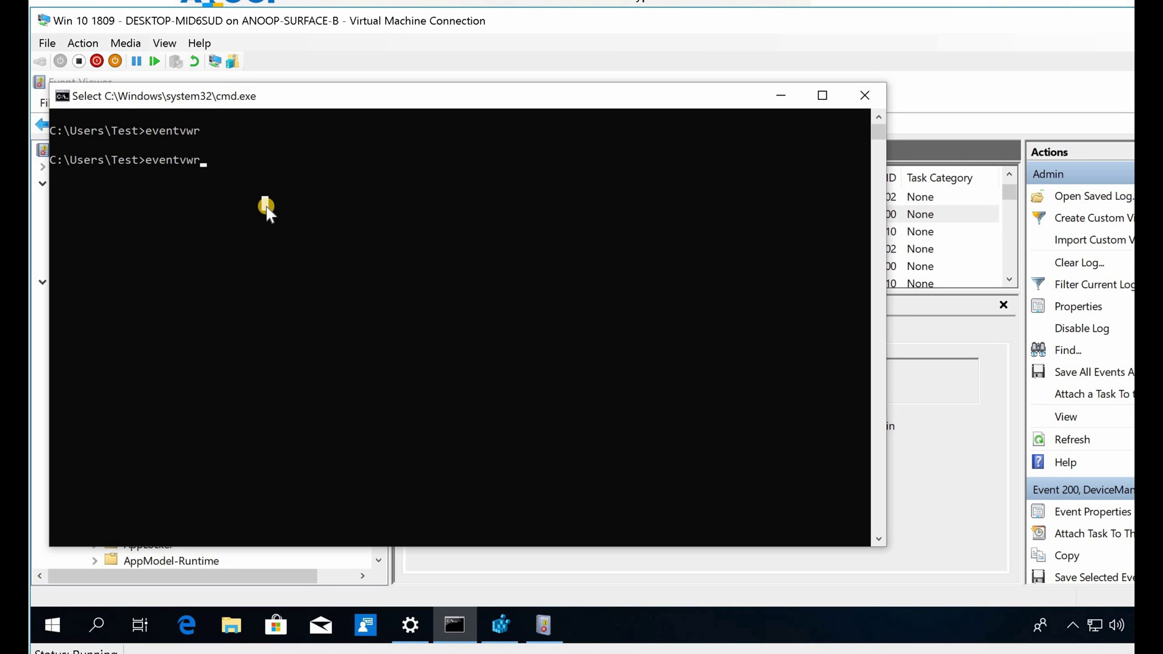
key("Escape")
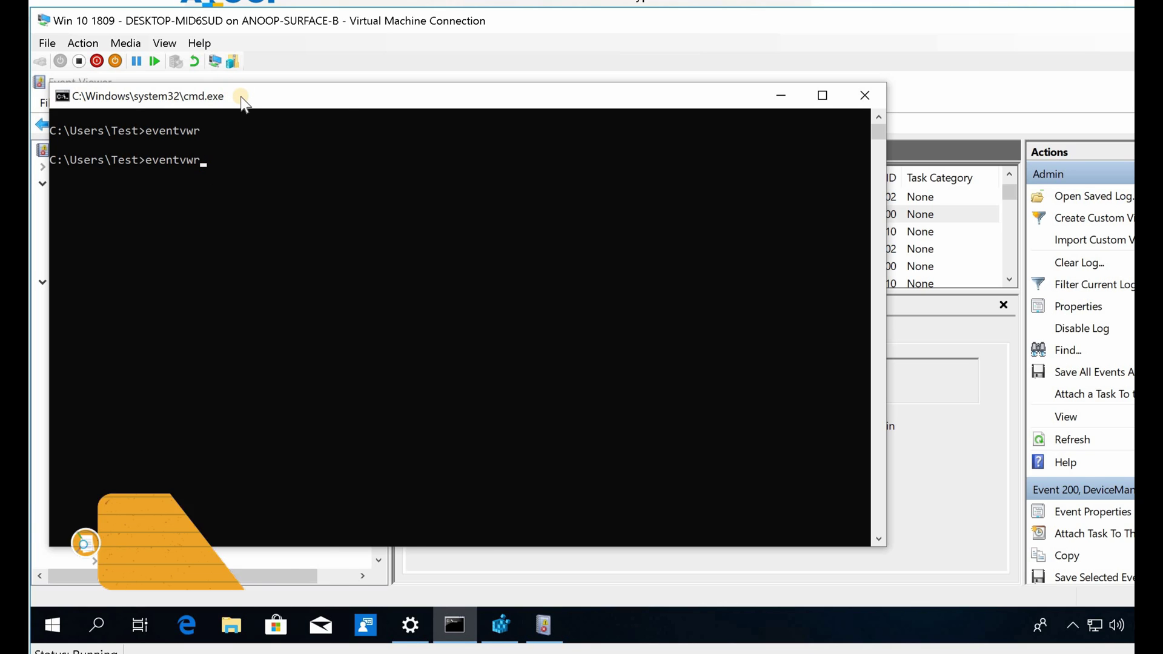
key("Return")
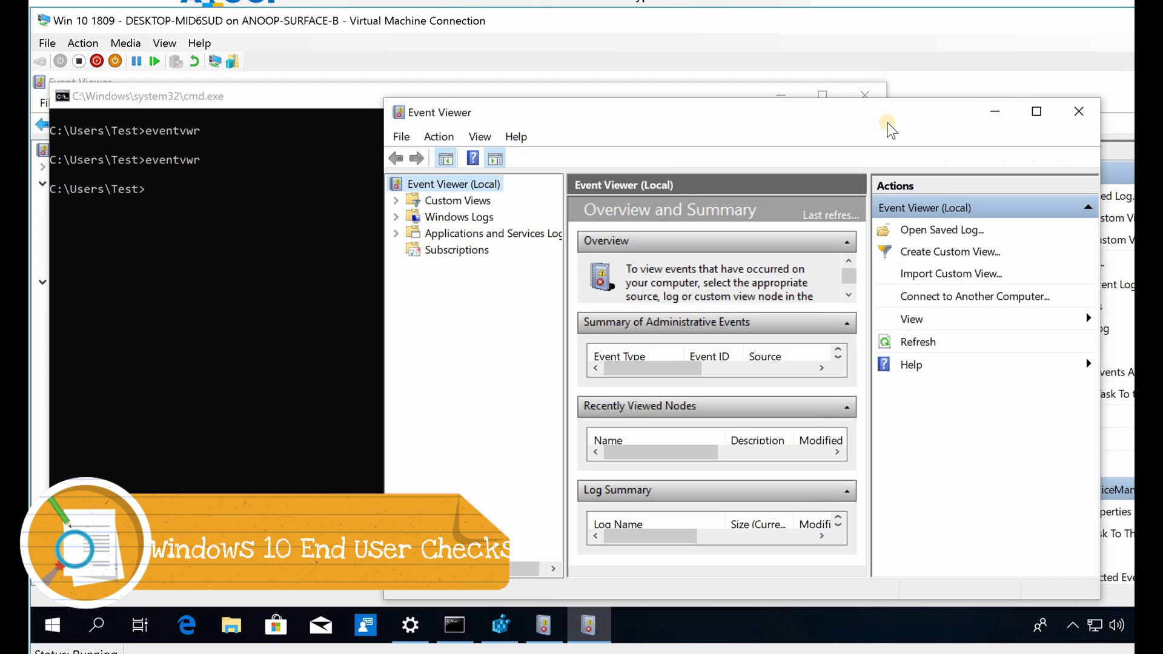
- Expand Applications and Services Logs > Microsoft > Windows and select DeviceManagement-Enterprise-Diagnostics-Provider
left_click(398, 235)
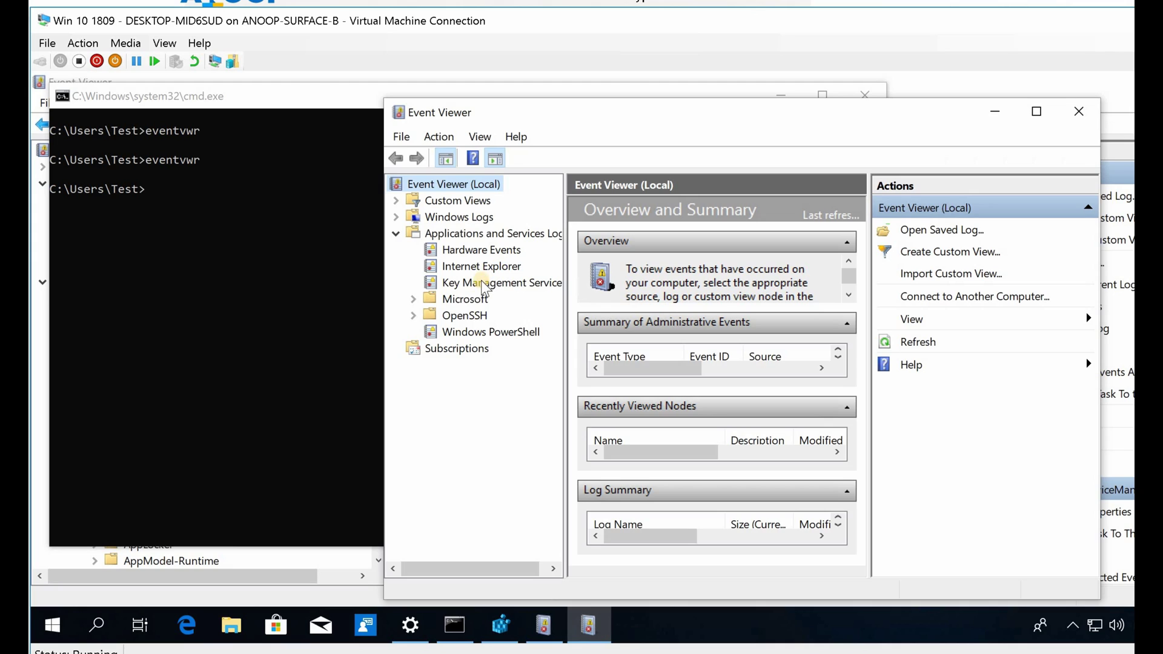
left_click(413, 300)
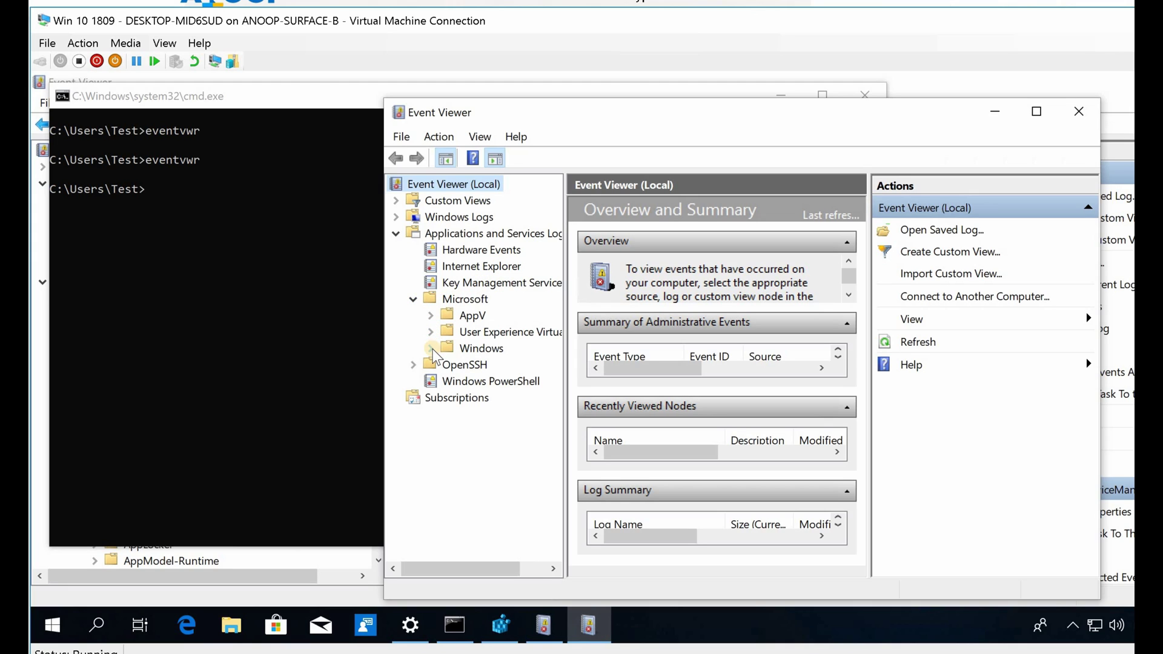
left_click(432, 350)
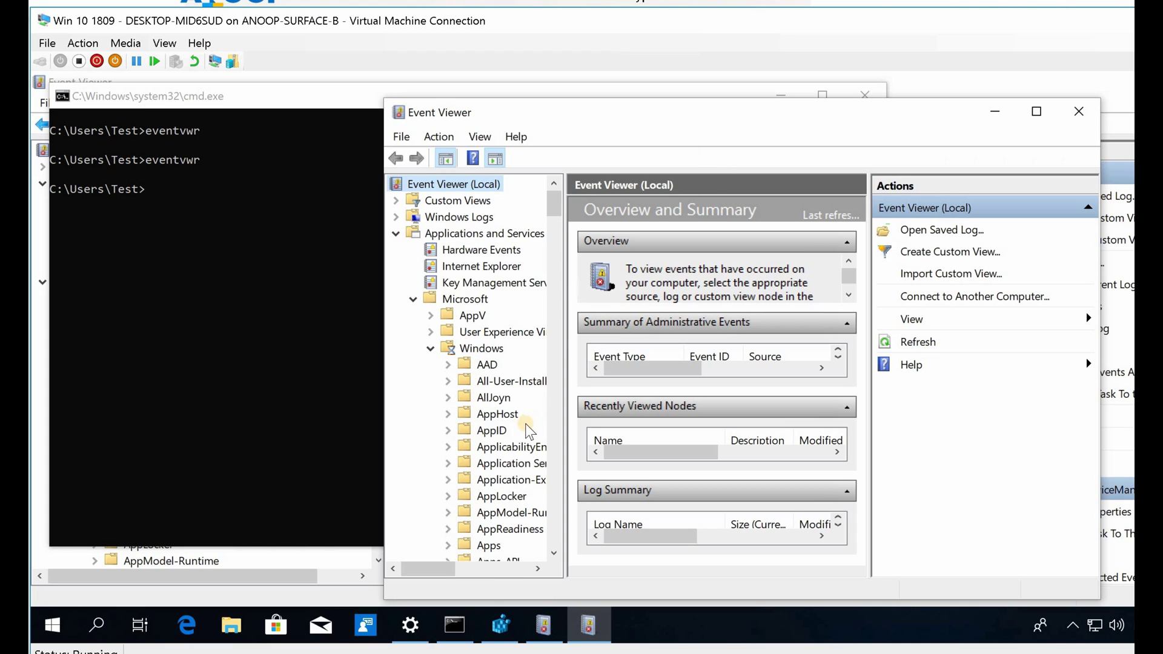
left_click(491, 365)
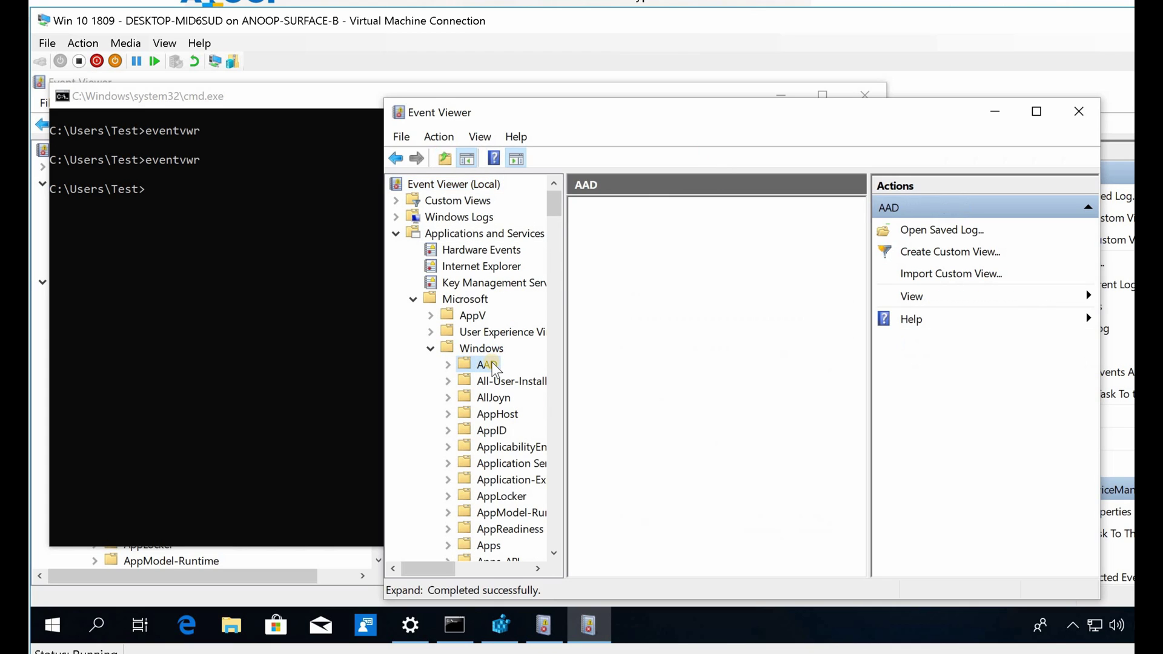
key("d")
key("e")
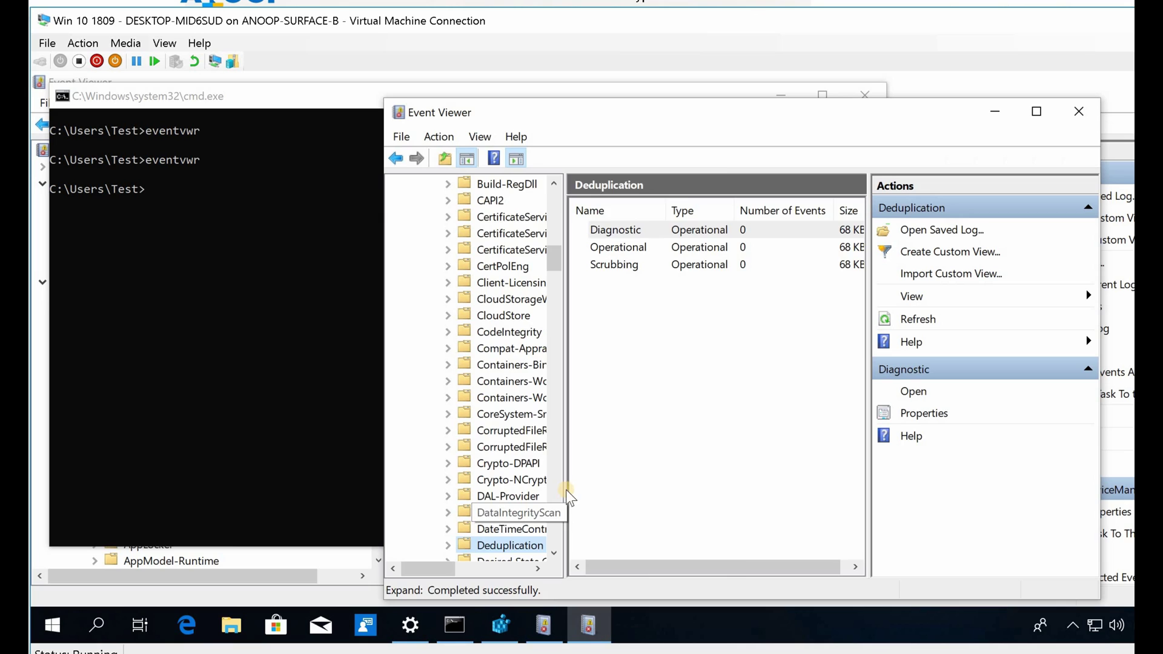
left_click_drag(565, 488, 729, 488)
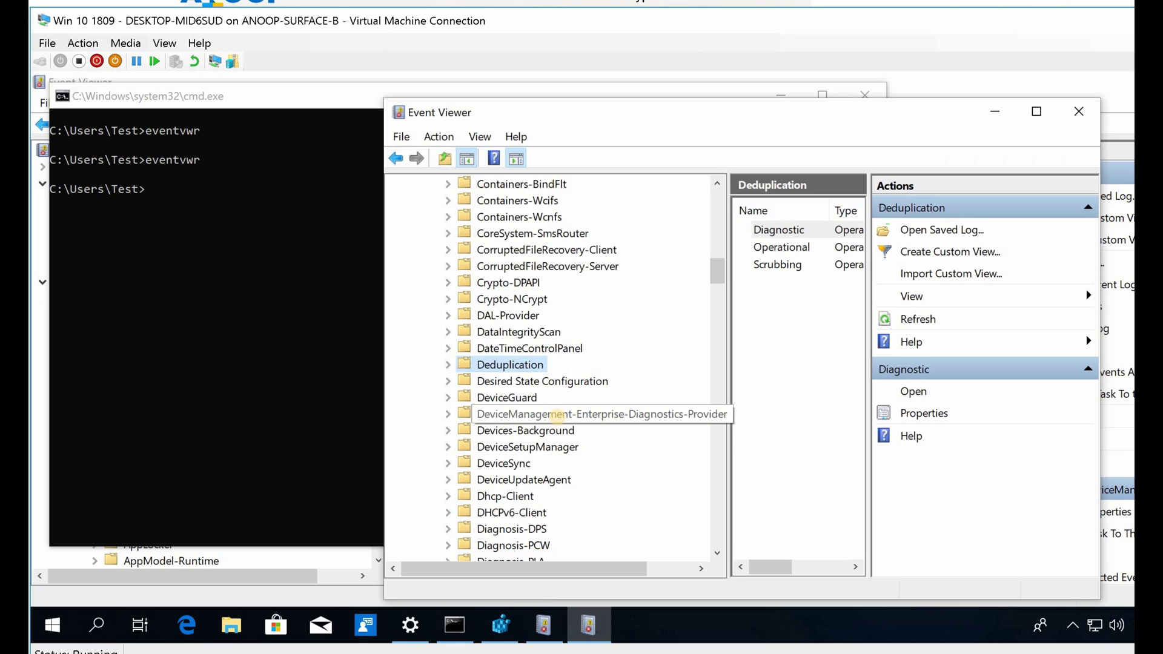
left_click(559, 418)
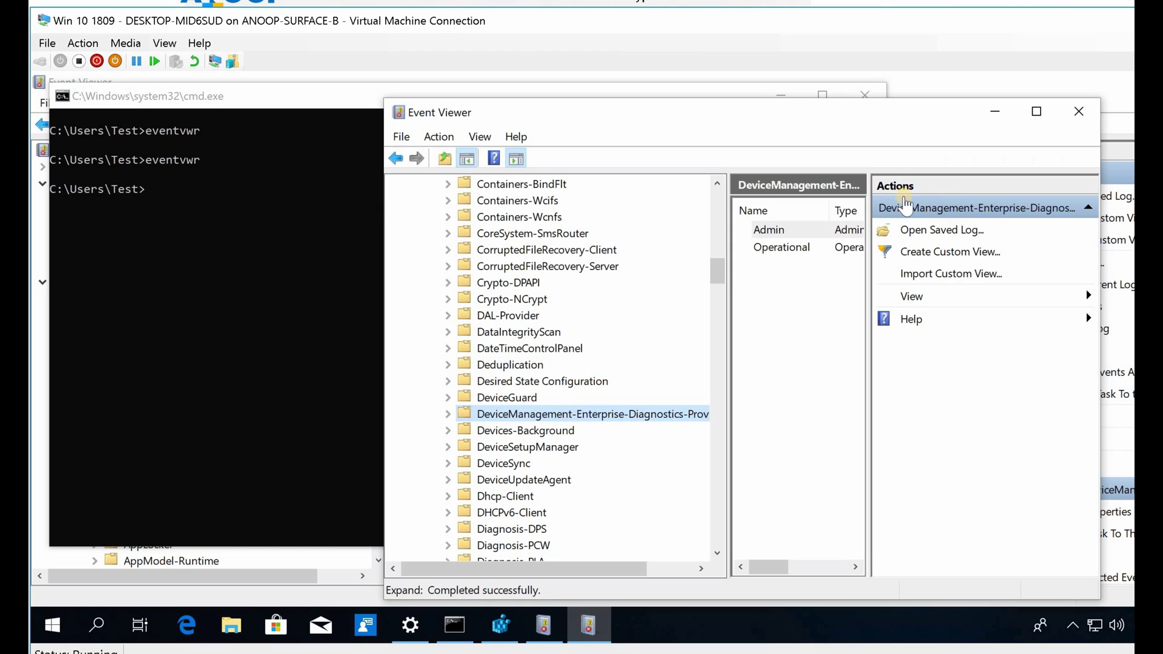
- Open the provider's Admin log, maximize Event Viewer, and select event 814
double_click(781, 233)
left_click(506, 431)
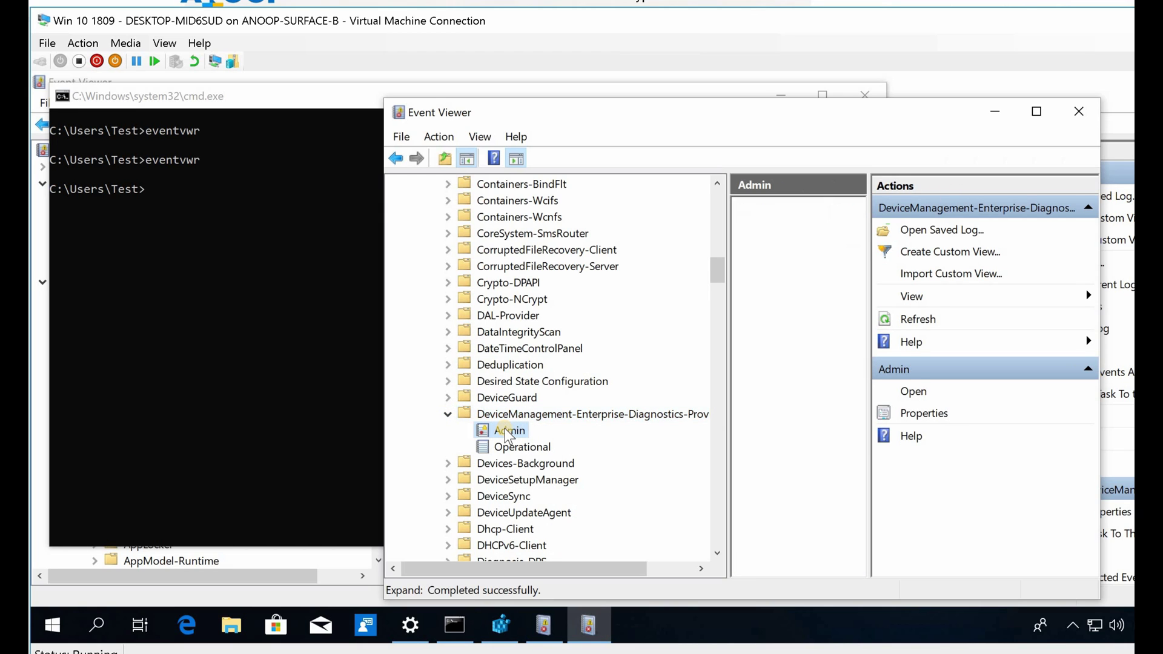
key("super+Up")
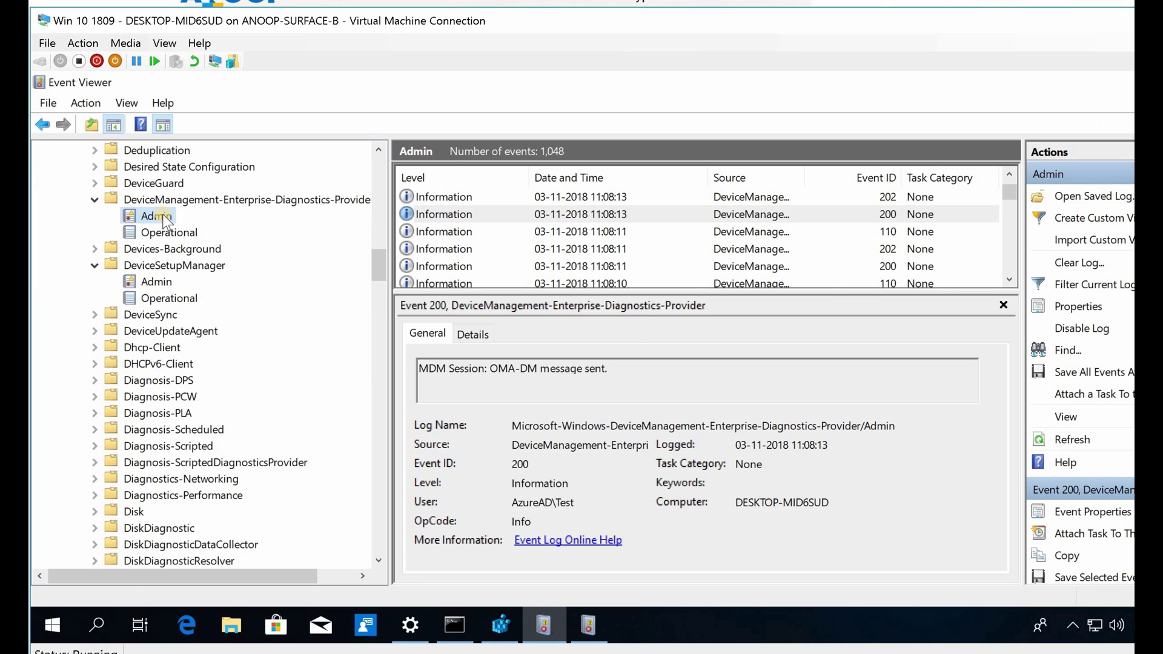
left_click(429, 213)
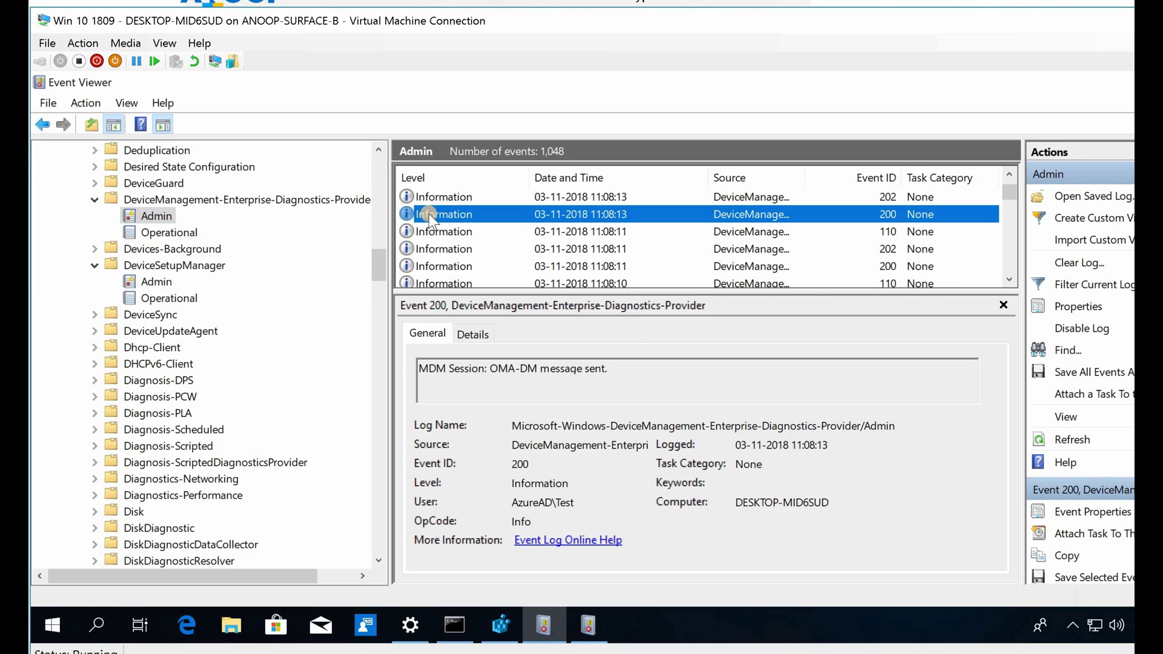
key("Up")
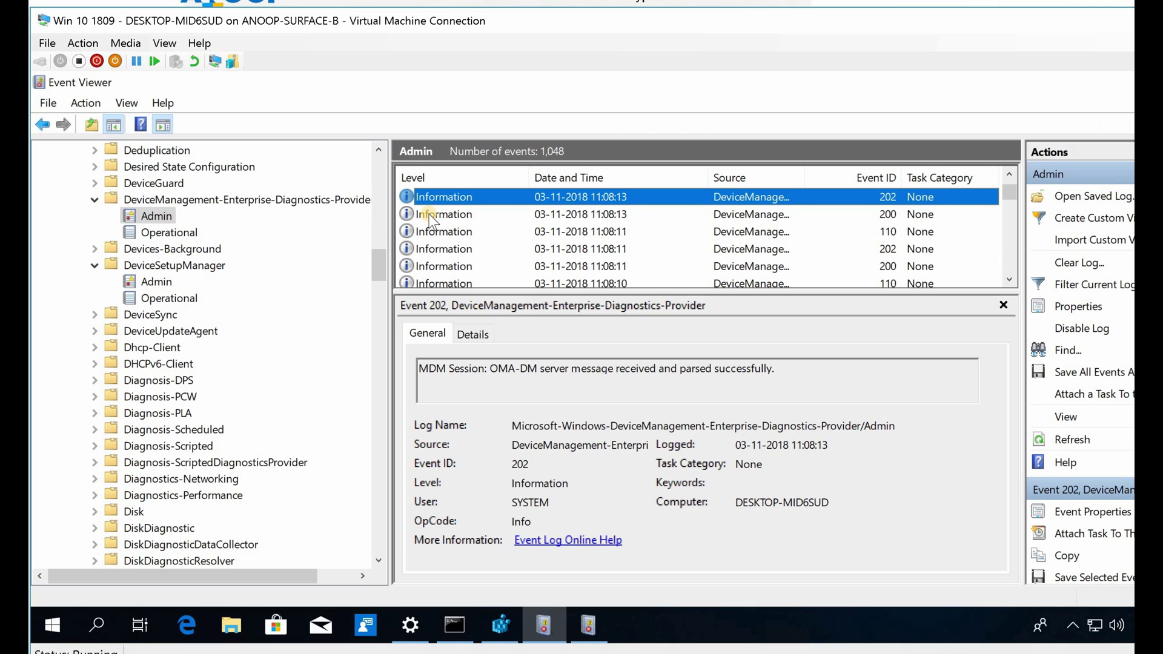
key("Up")
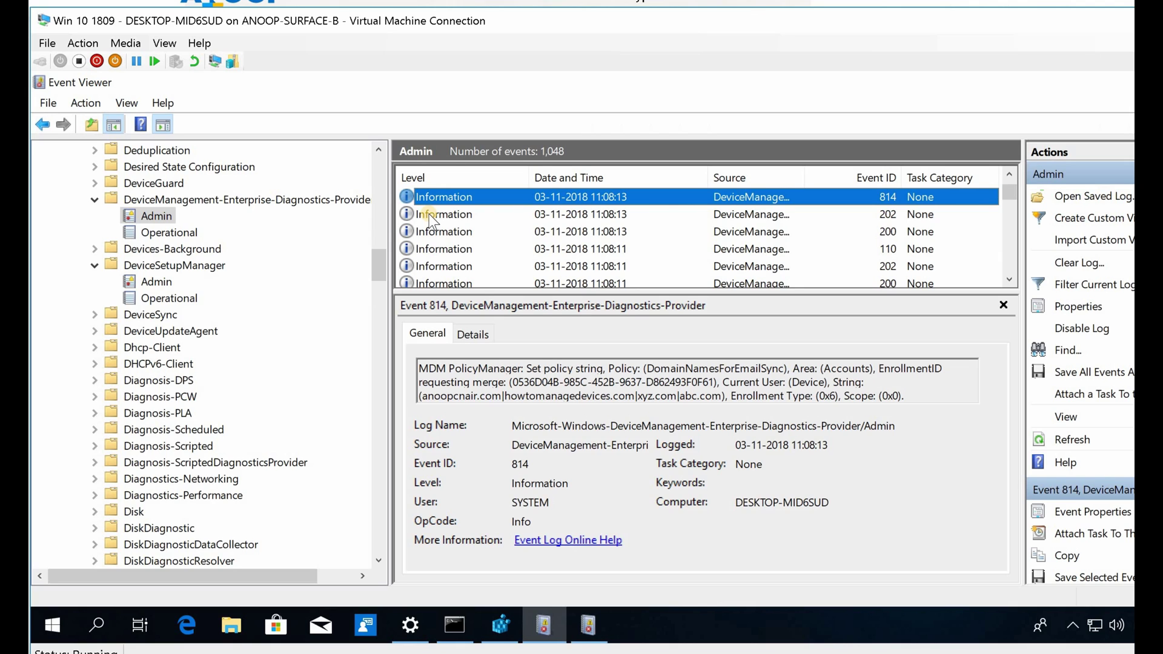
- Open event 814's properties and select its DomainNamesForEmailSync description listing the four domains
double_click(474, 197)
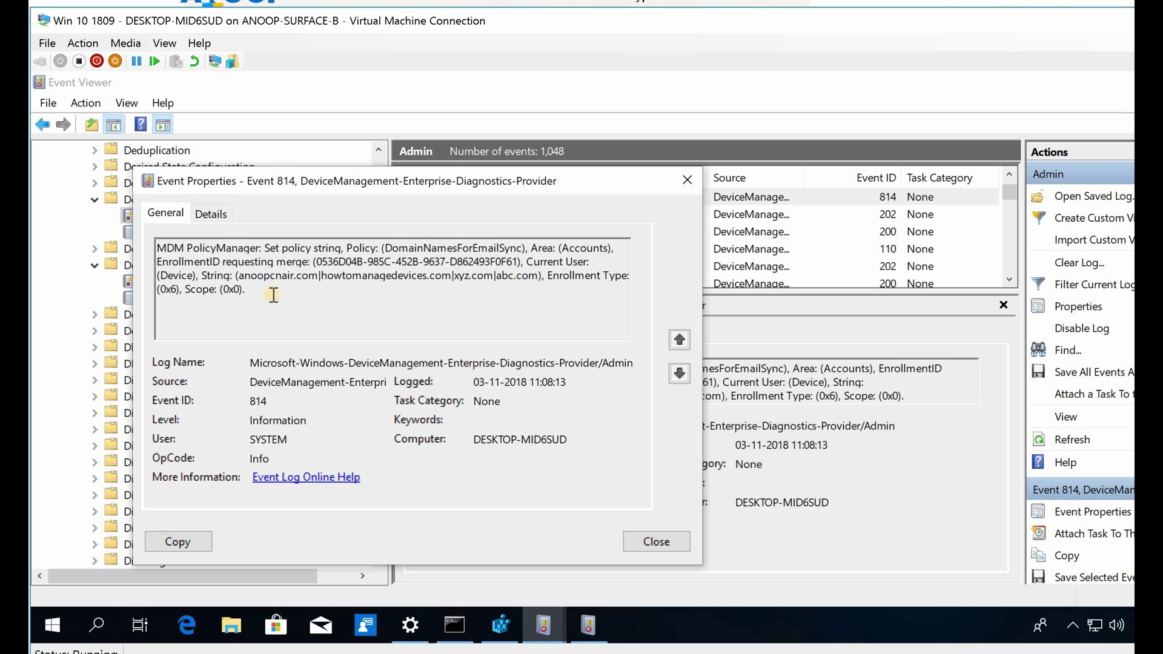
left_click_drag(273, 295, 154, 249)
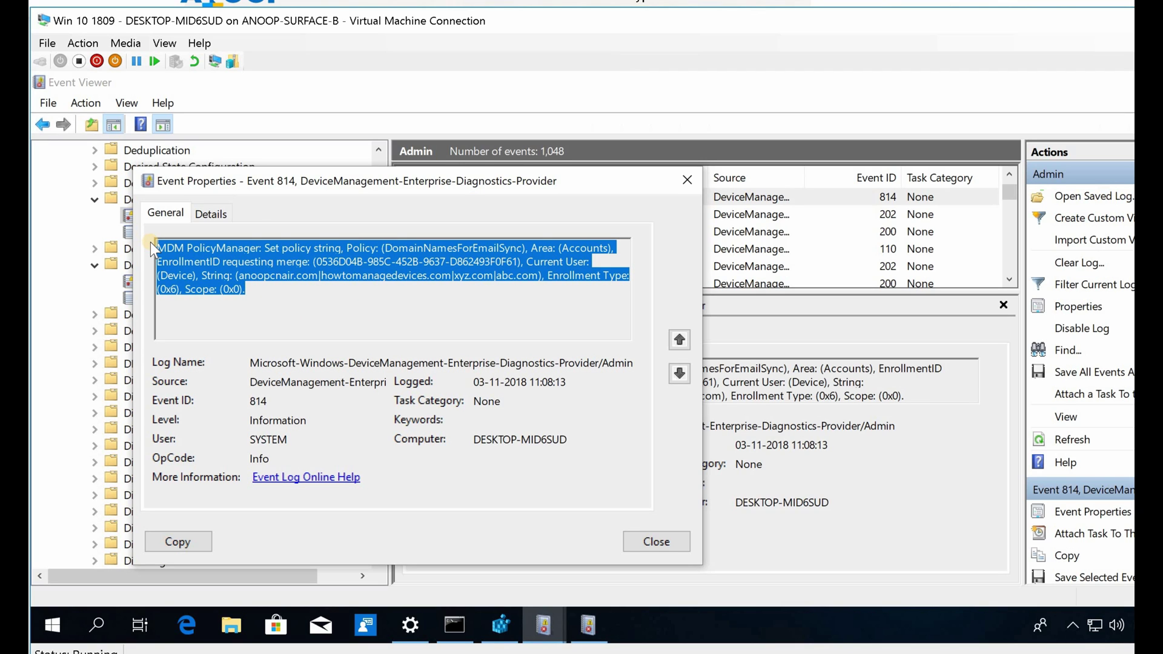